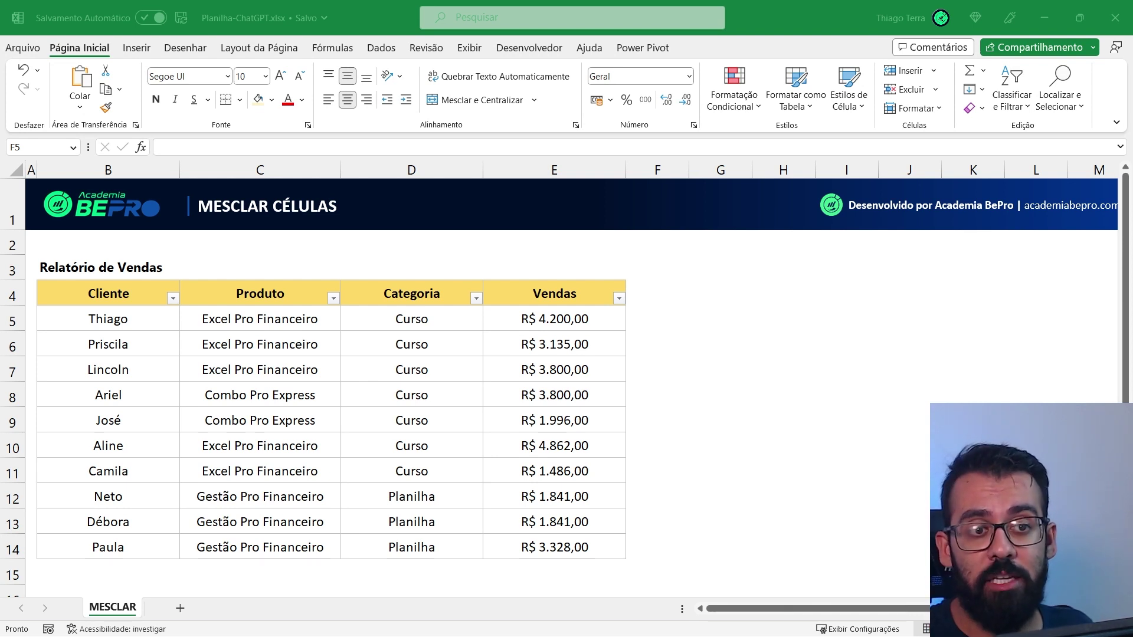
- Merge and centre the Curso cells D5:D11 into one block, accepting the data-loss warning
key(alt+Tab)
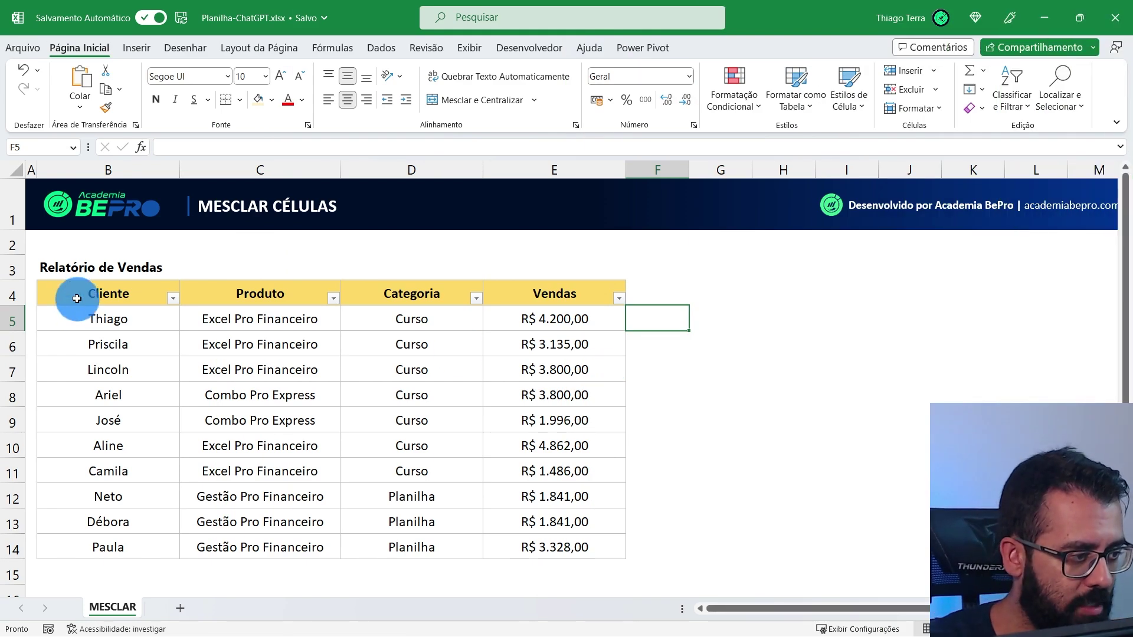
drag(76, 295, 577, 551)
click(450, 458)
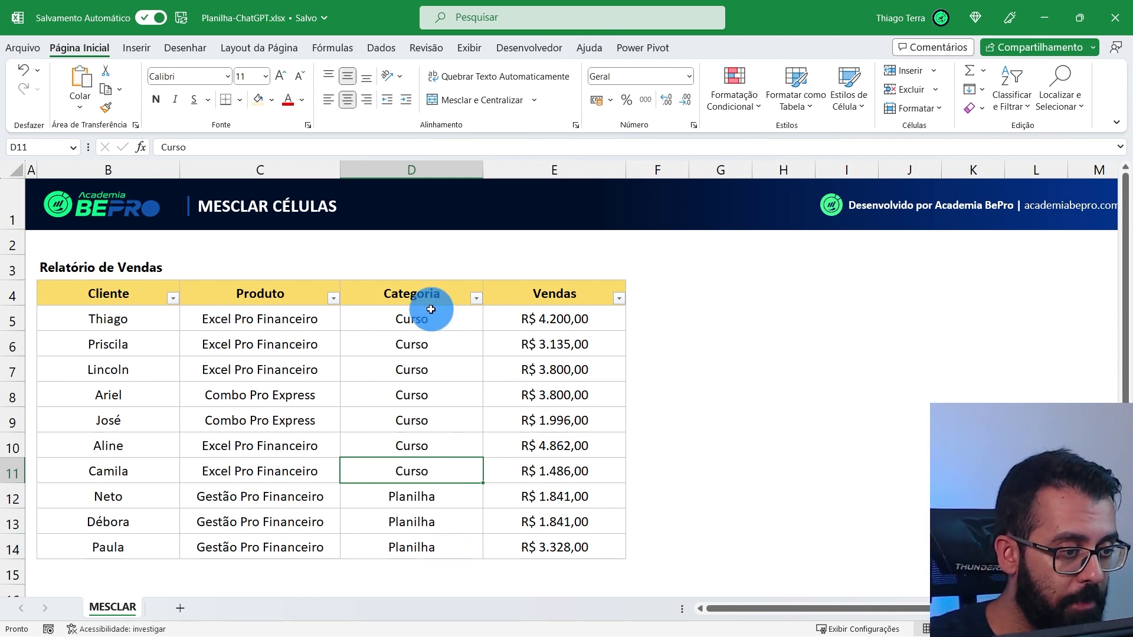
drag(440, 319, 445, 463)
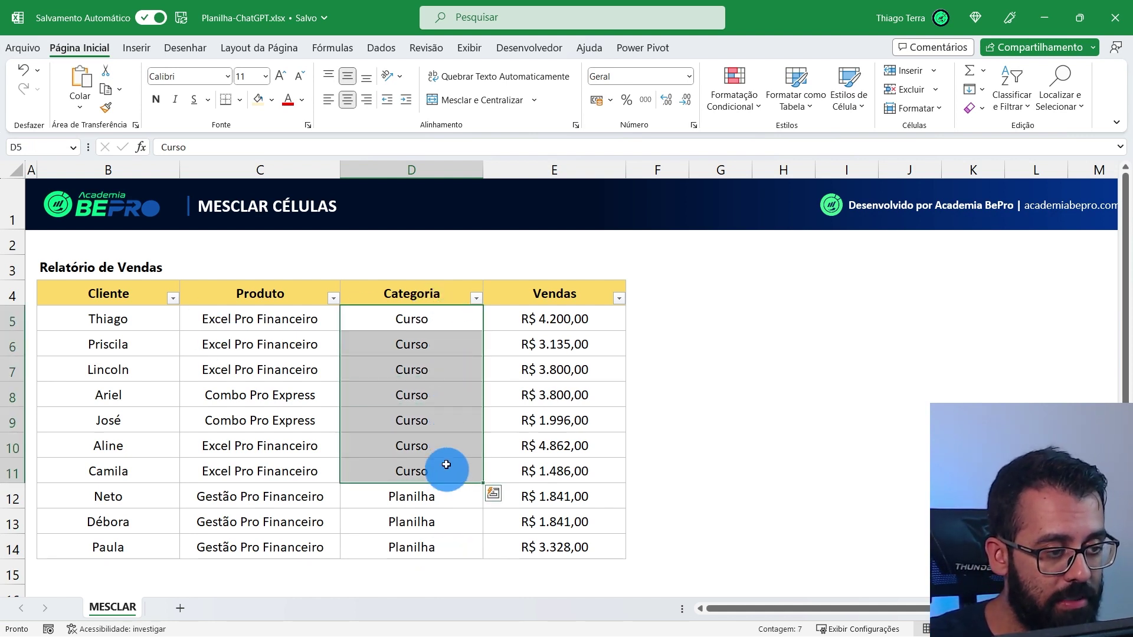
drag(458, 314, 452, 469)
click(85, 263)
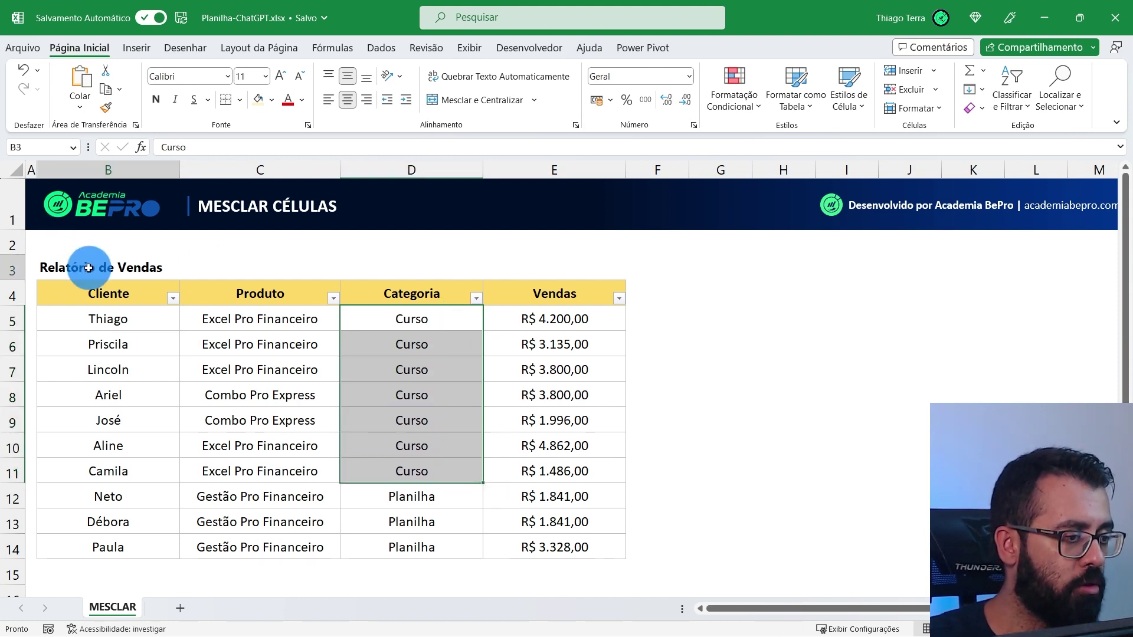
drag(184, 317, 359, 469)
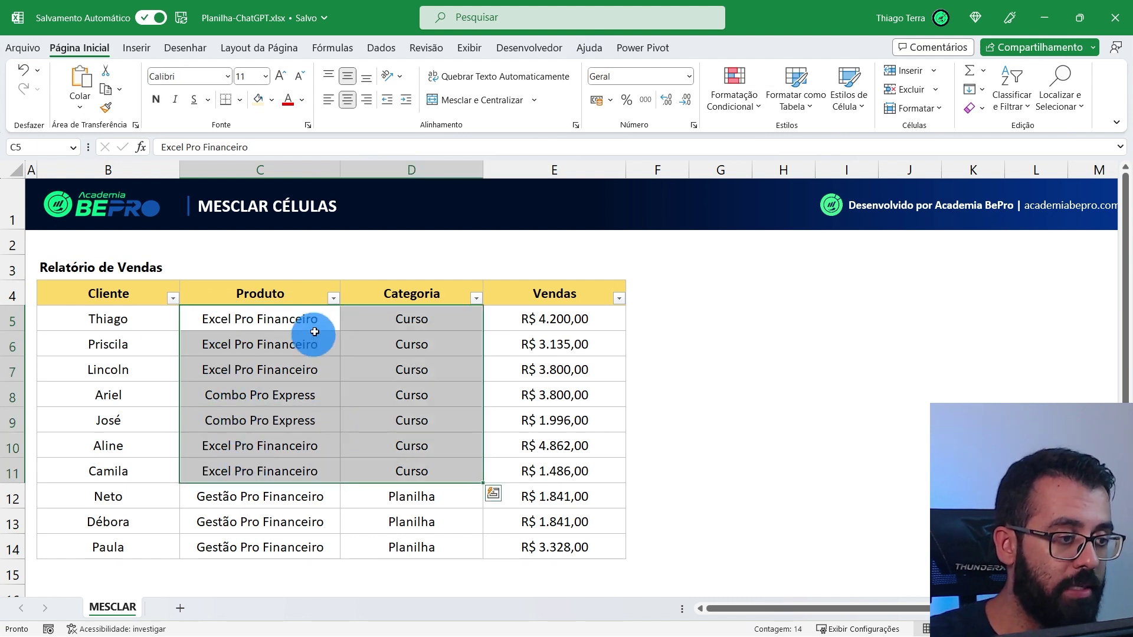
drag(308, 325, 314, 469)
drag(421, 321, 457, 475)
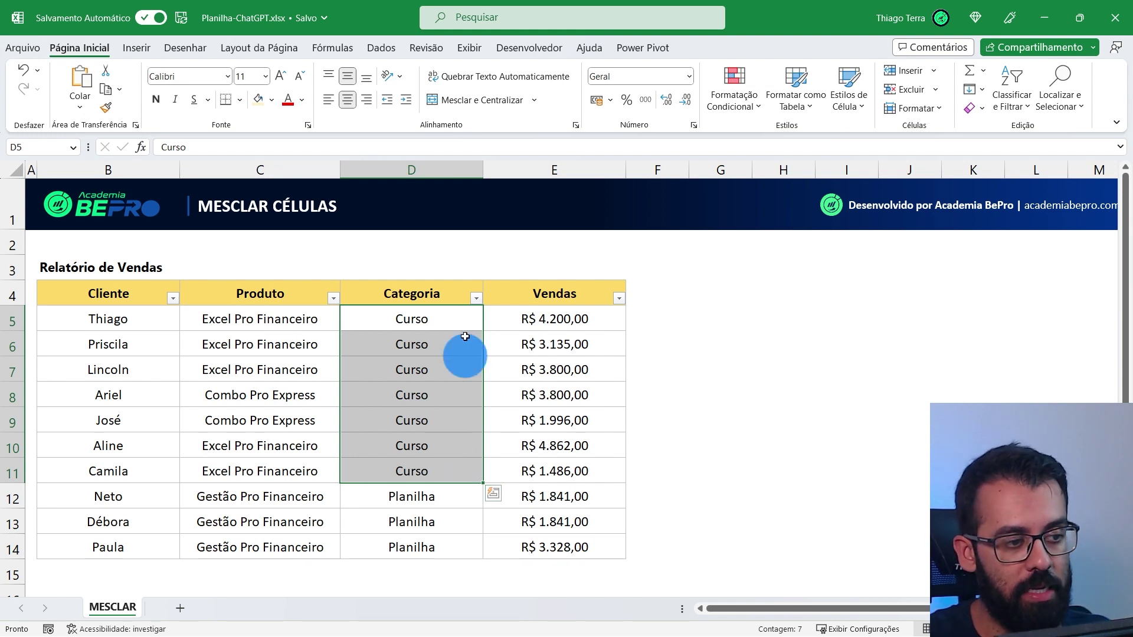
drag(463, 318, 458, 469)
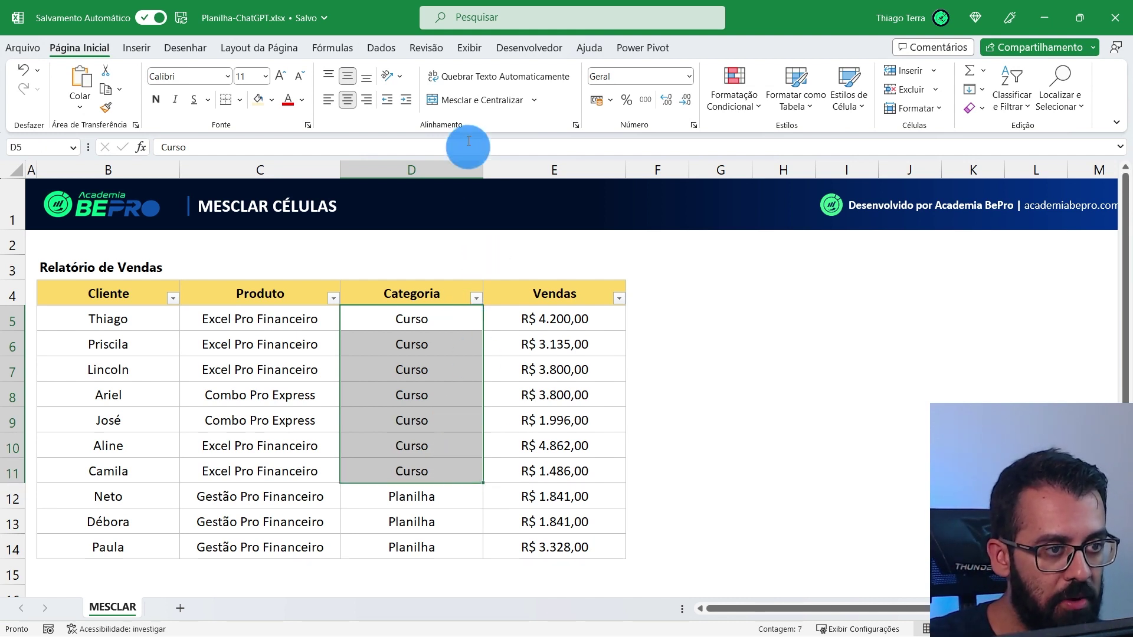
click(473, 104)
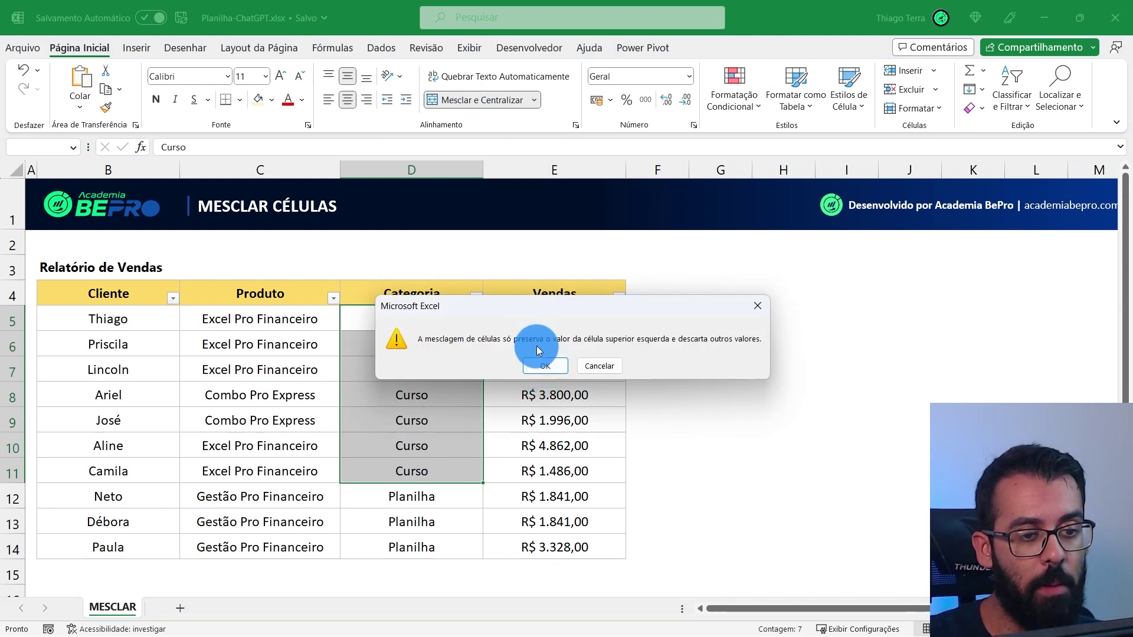
click(545, 366)
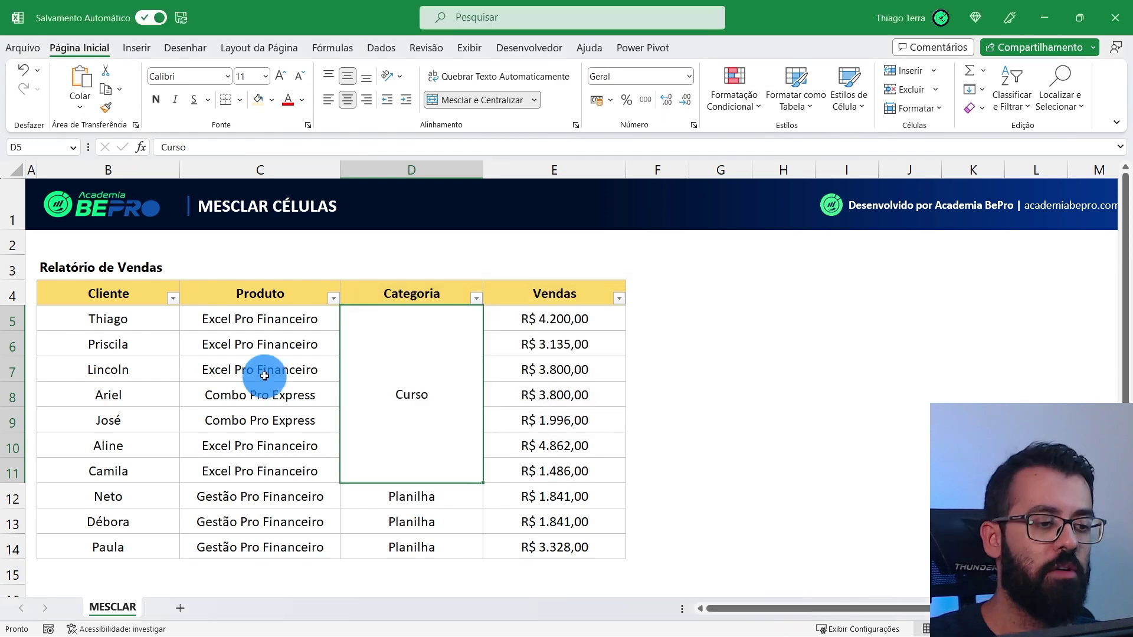
- Merge and centre the Planilha cells D12:D14, accepting the warning
click(262, 368)
drag(427, 498, 435, 543)
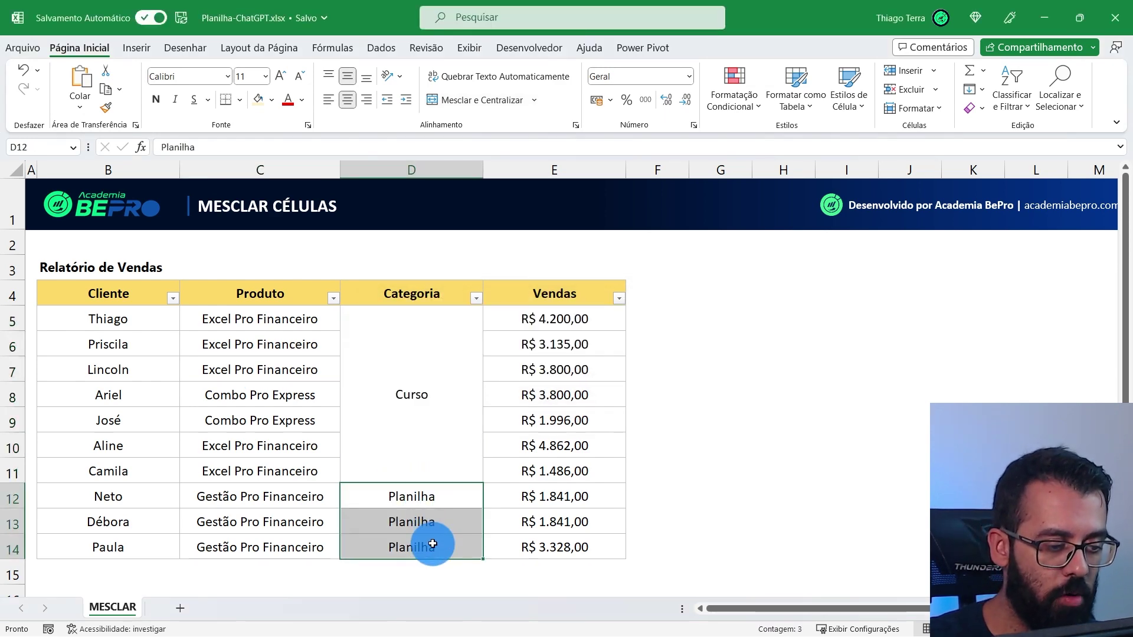
click(484, 100)
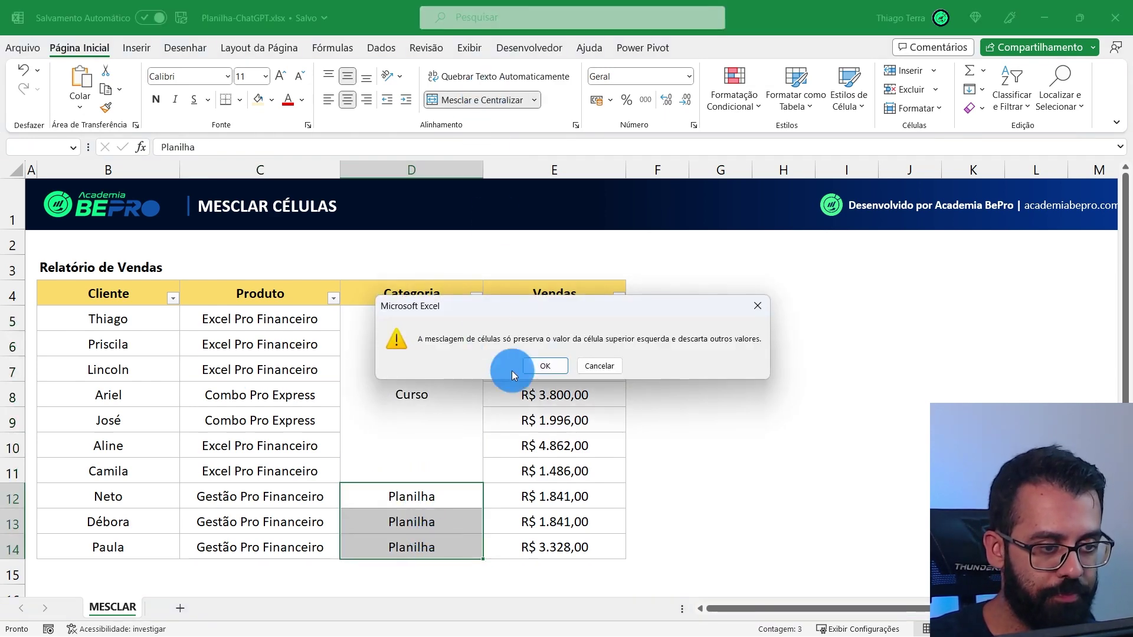
click(543, 365)
click(232, 394)
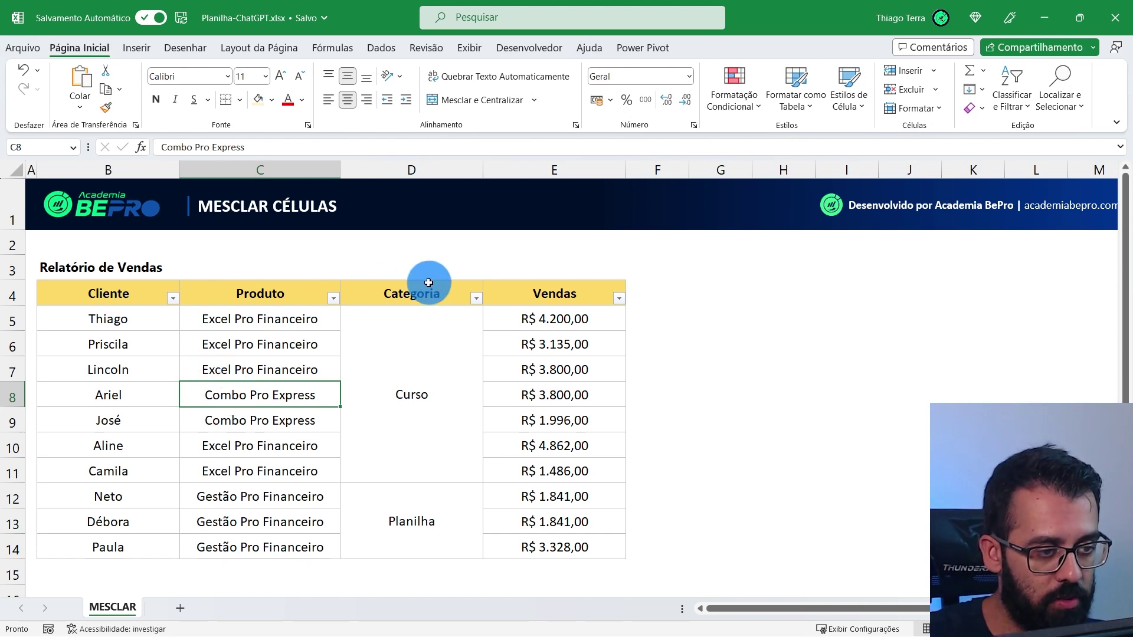
click(476, 298)
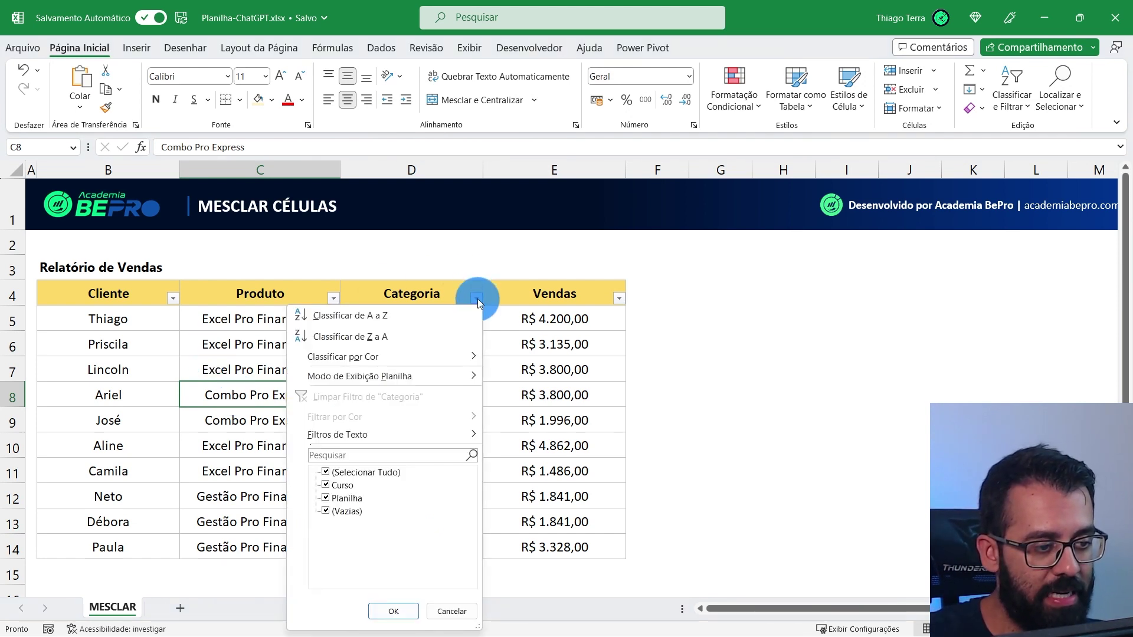
click(327, 499)
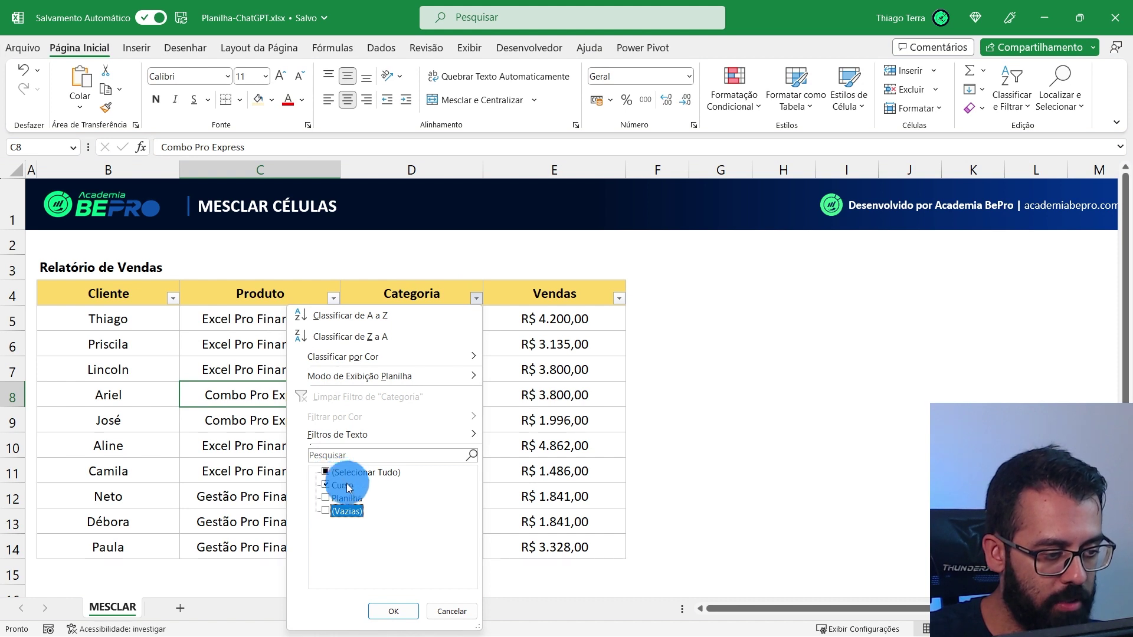
click(393, 611)
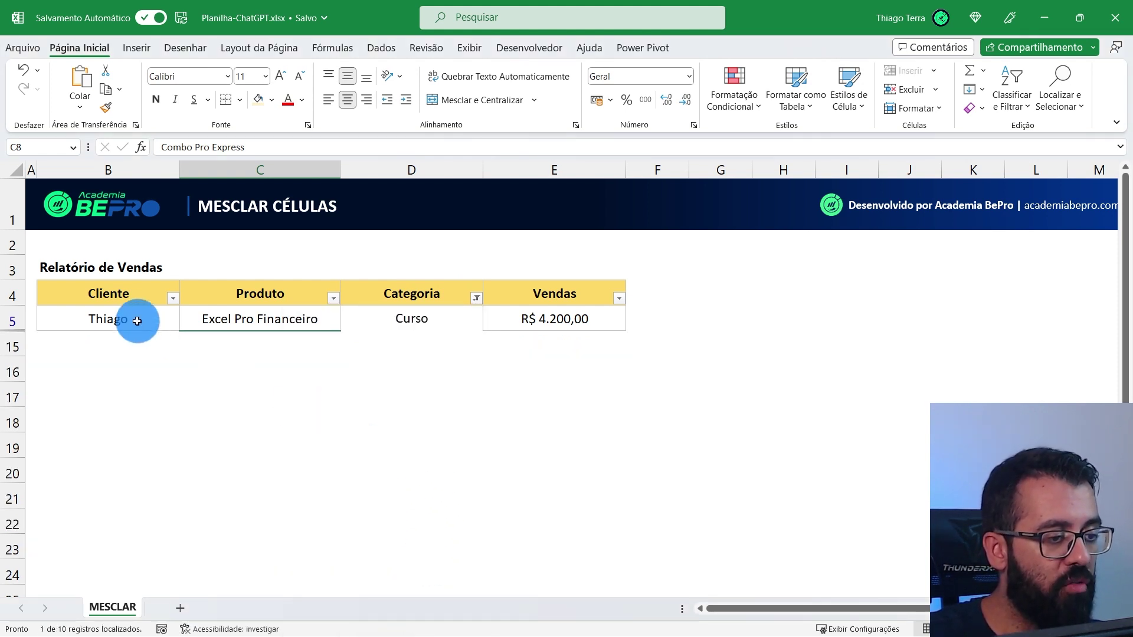
drag(136, 316, 534, 318)
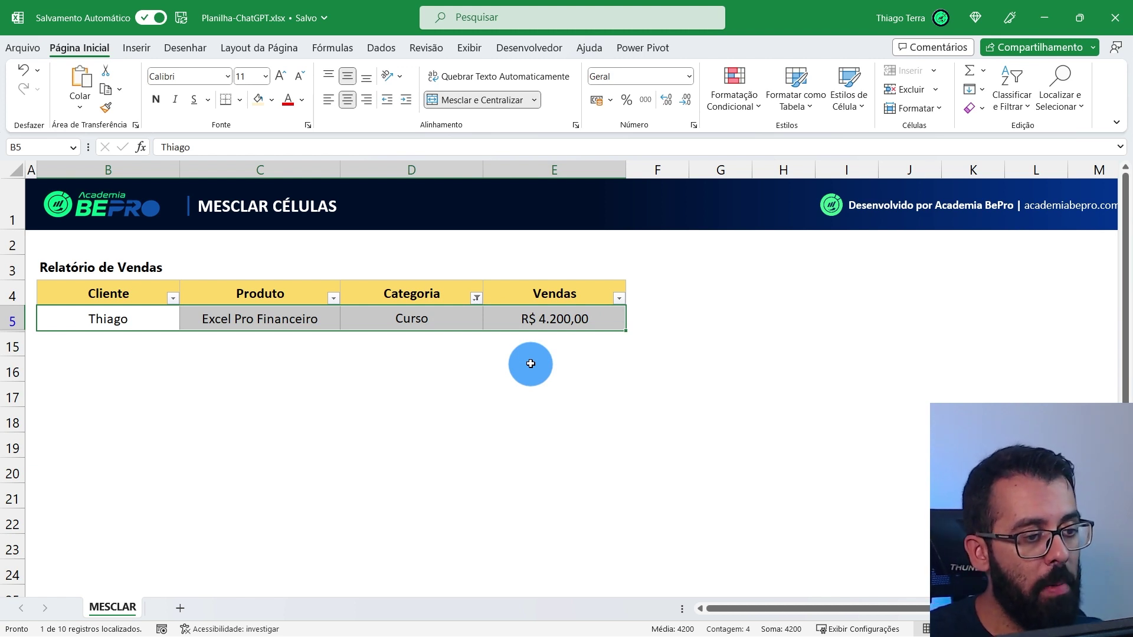
click(477, 298)
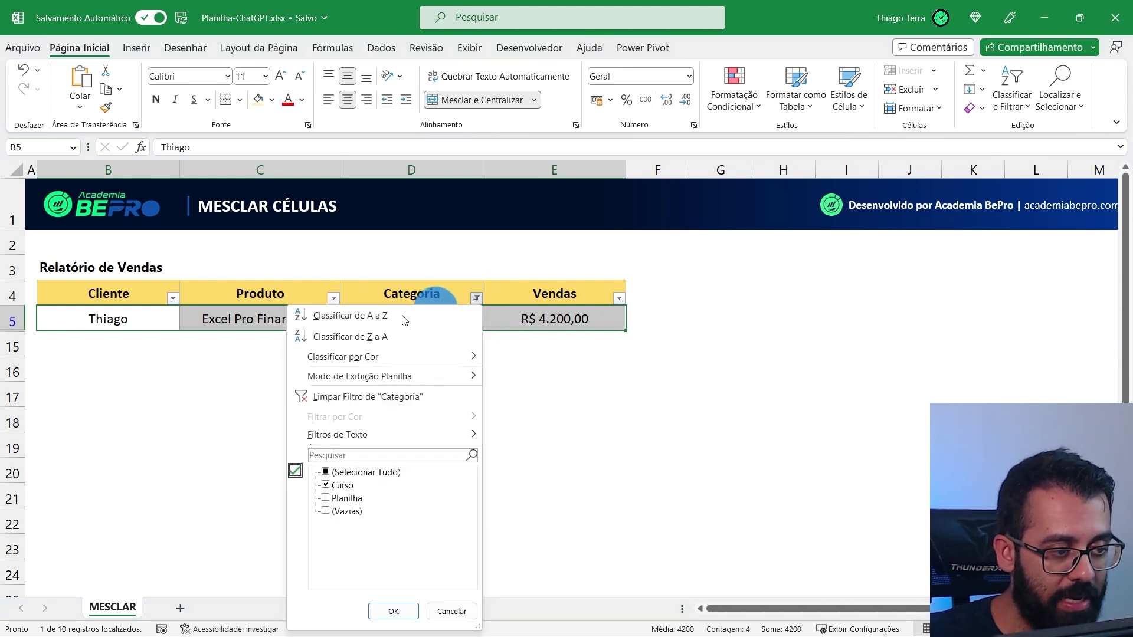
click(339, 399)
click(399, 328)
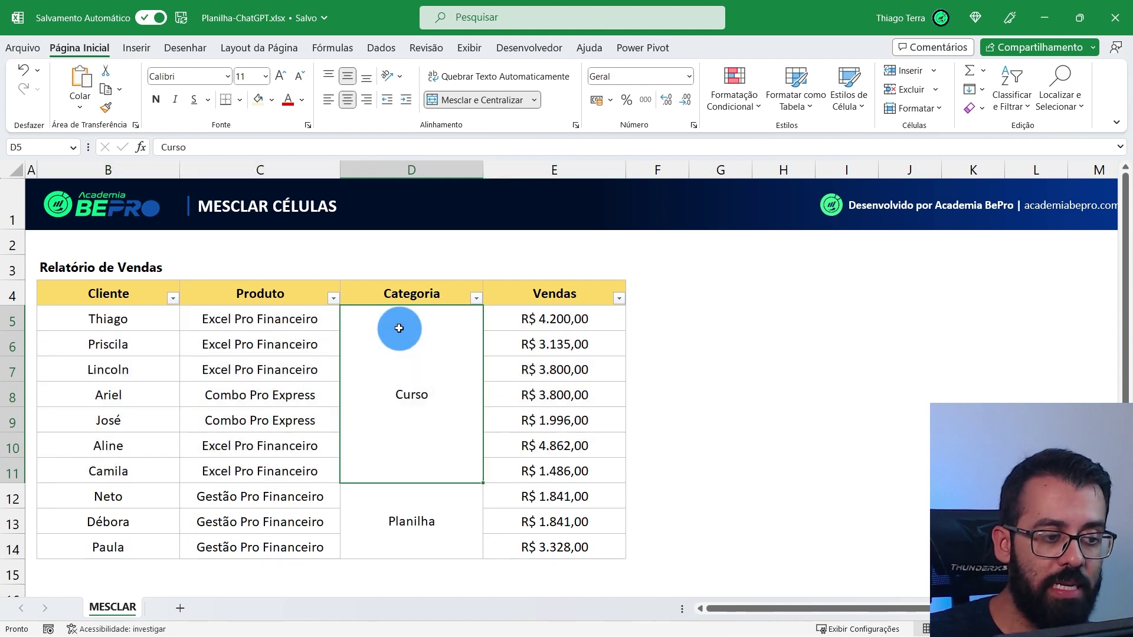
- Enter =CONT.SE(D5:D14;"Curso") in G5, which returns only 1 with the merged cells
click(714, 317)
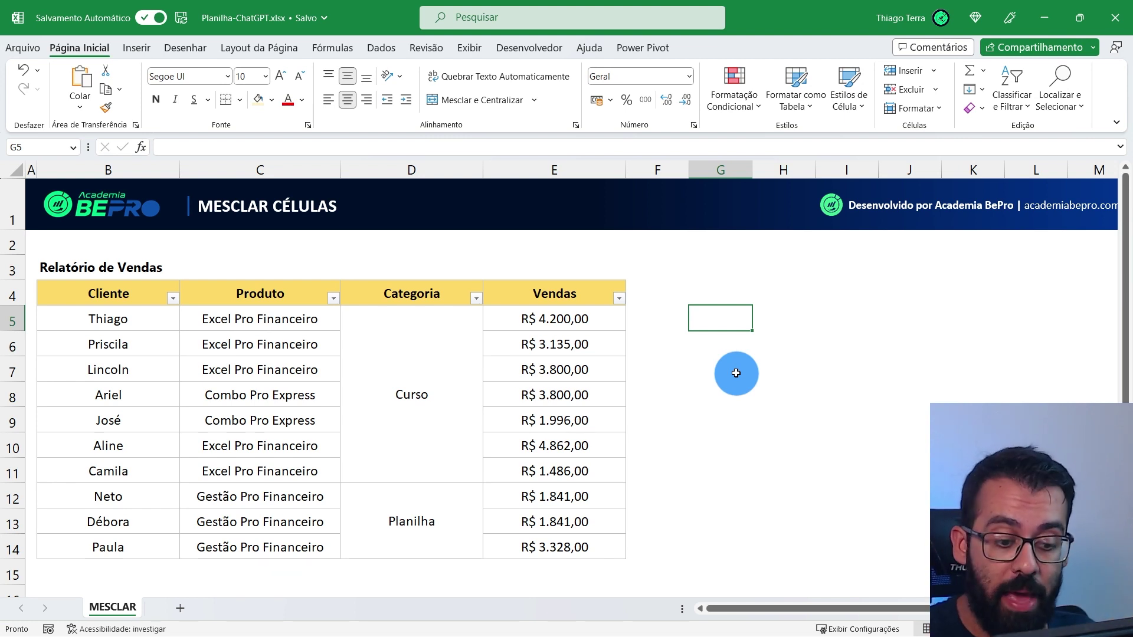
text(=)
key(Escape)
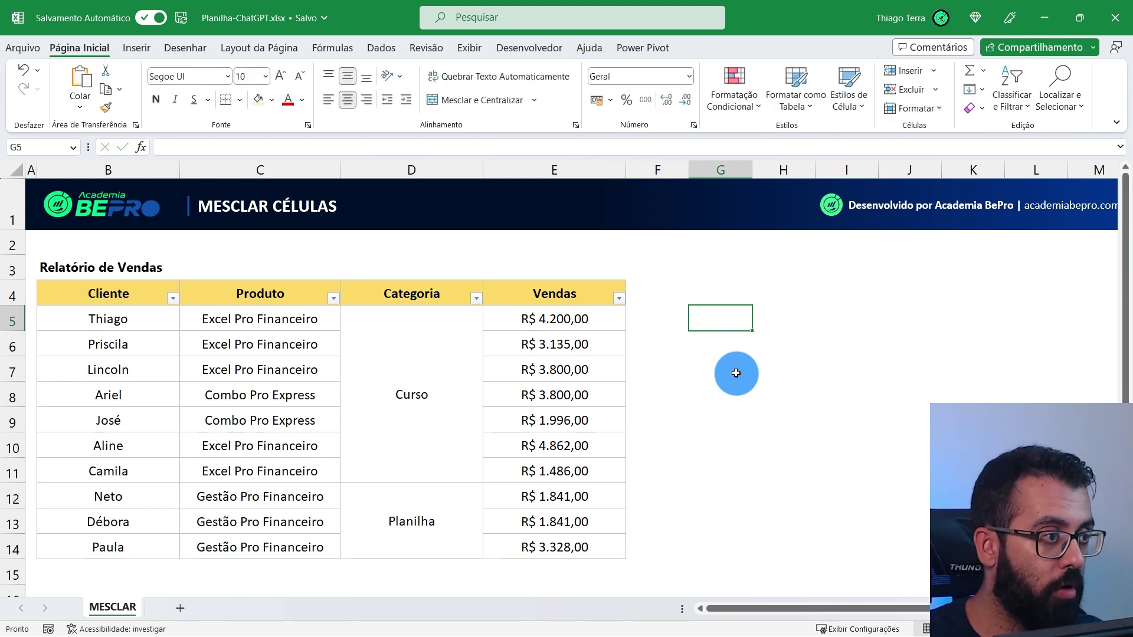
text(=co)
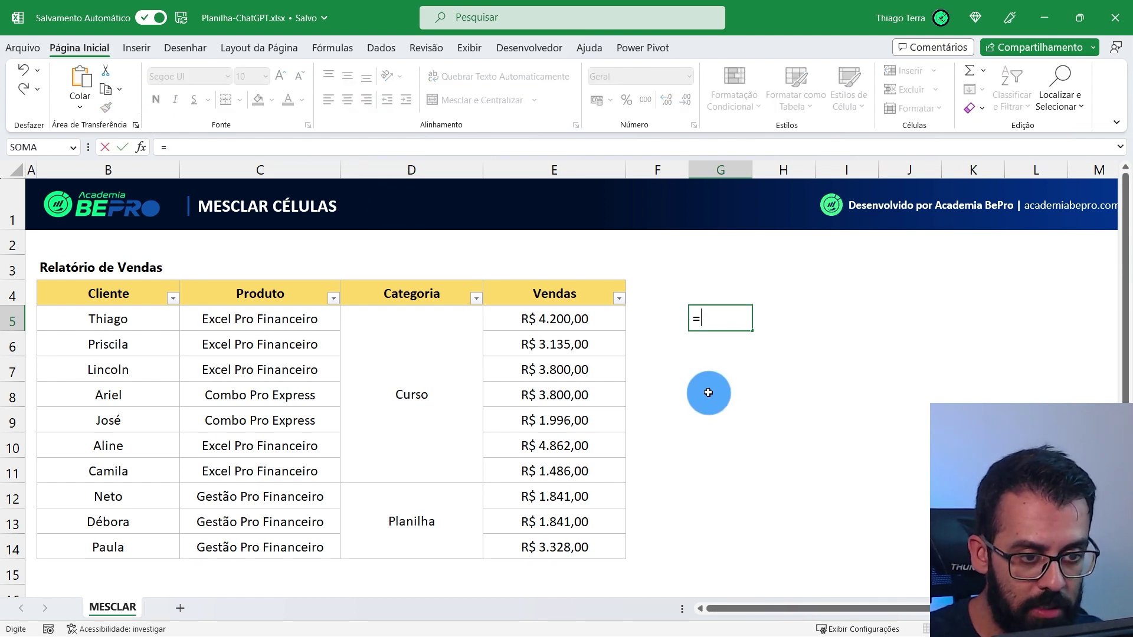
key(BackSpace)
key(BackSpace)
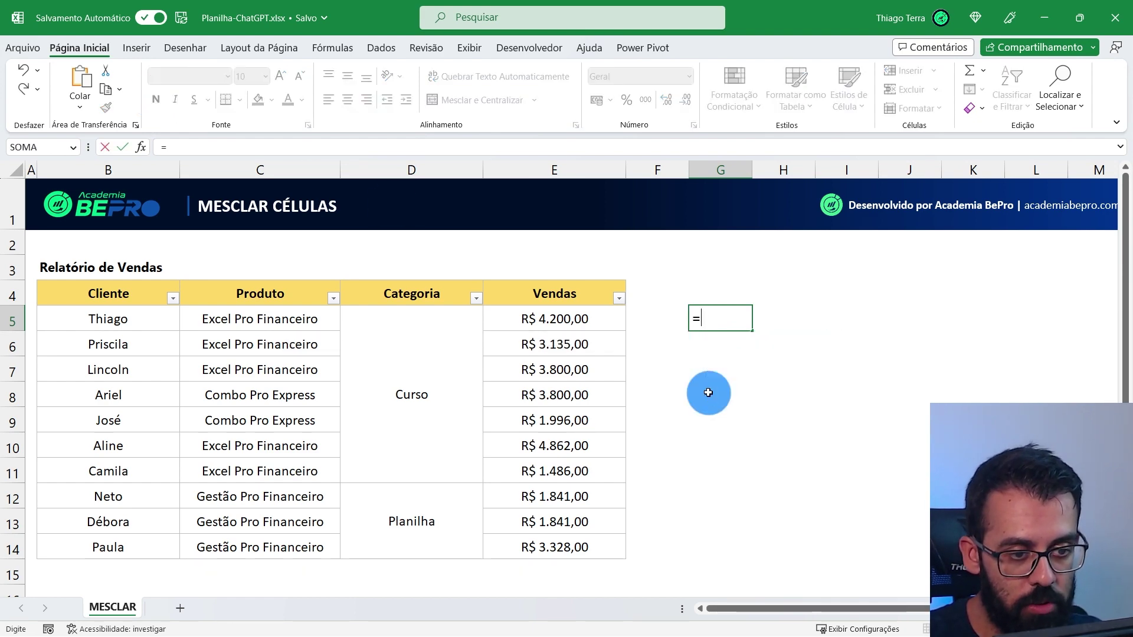
text(CONT.SE()
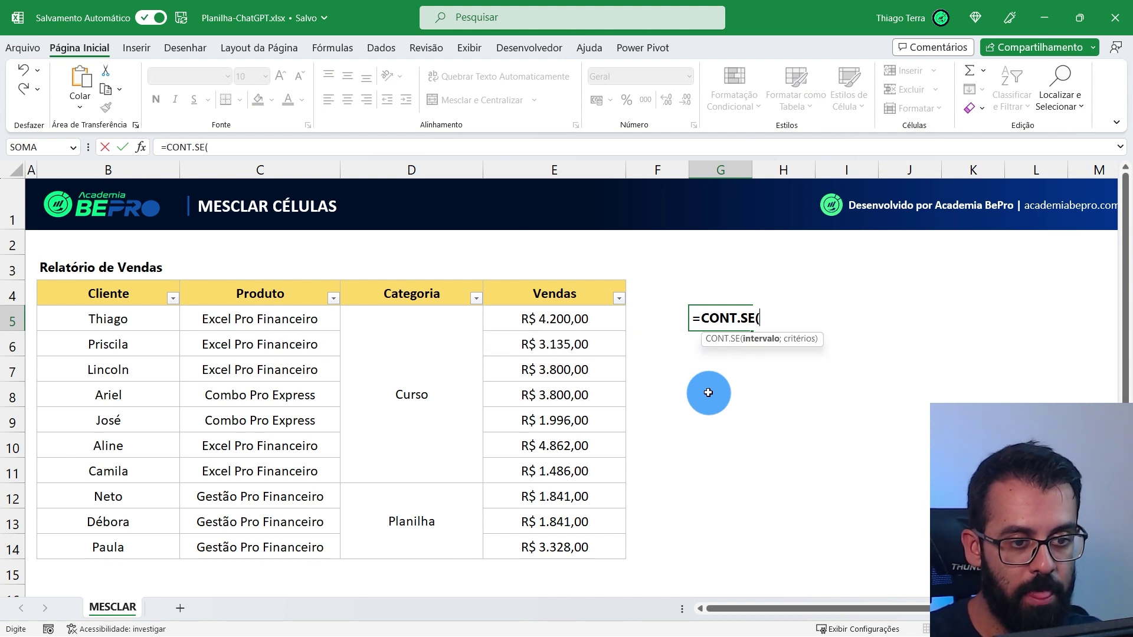
drag(427, 331, 443, 531)
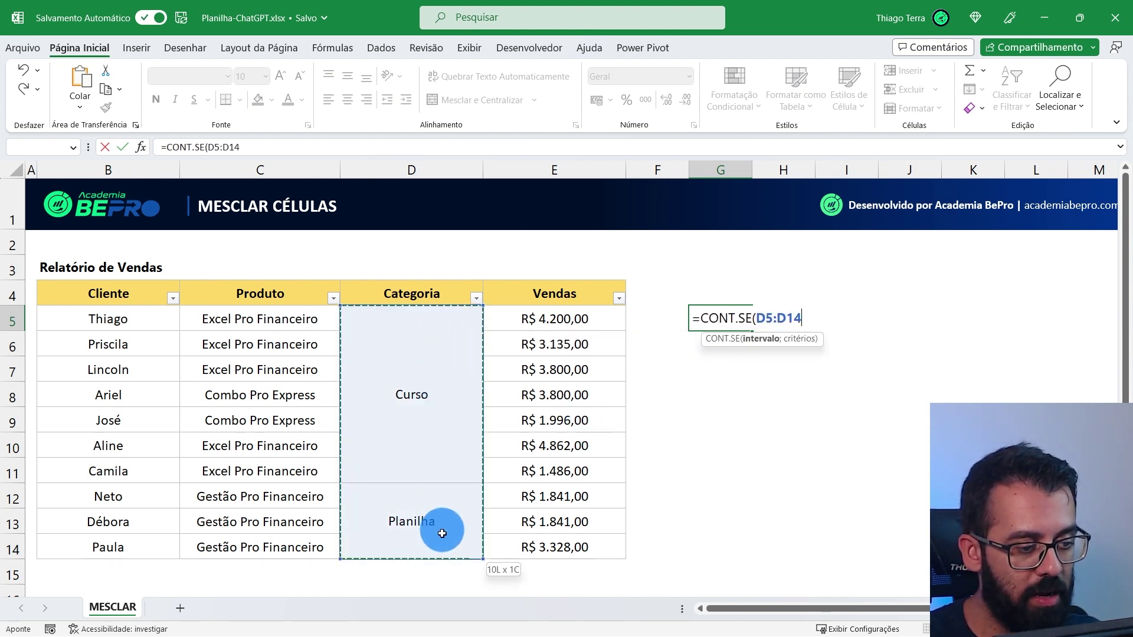
text(;)
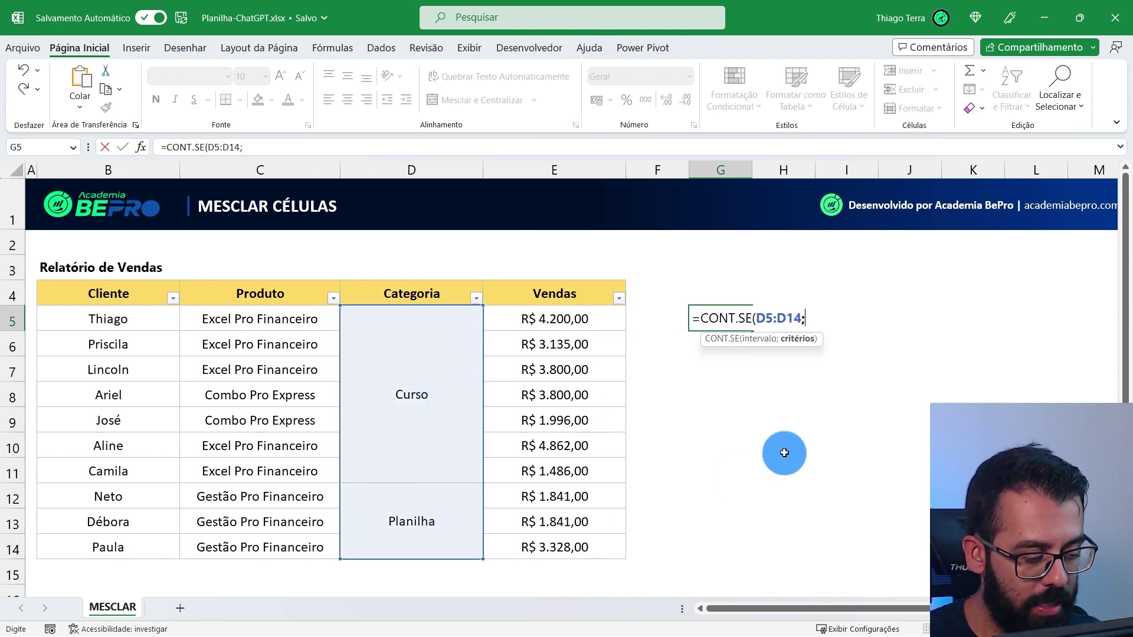
text("Curso")
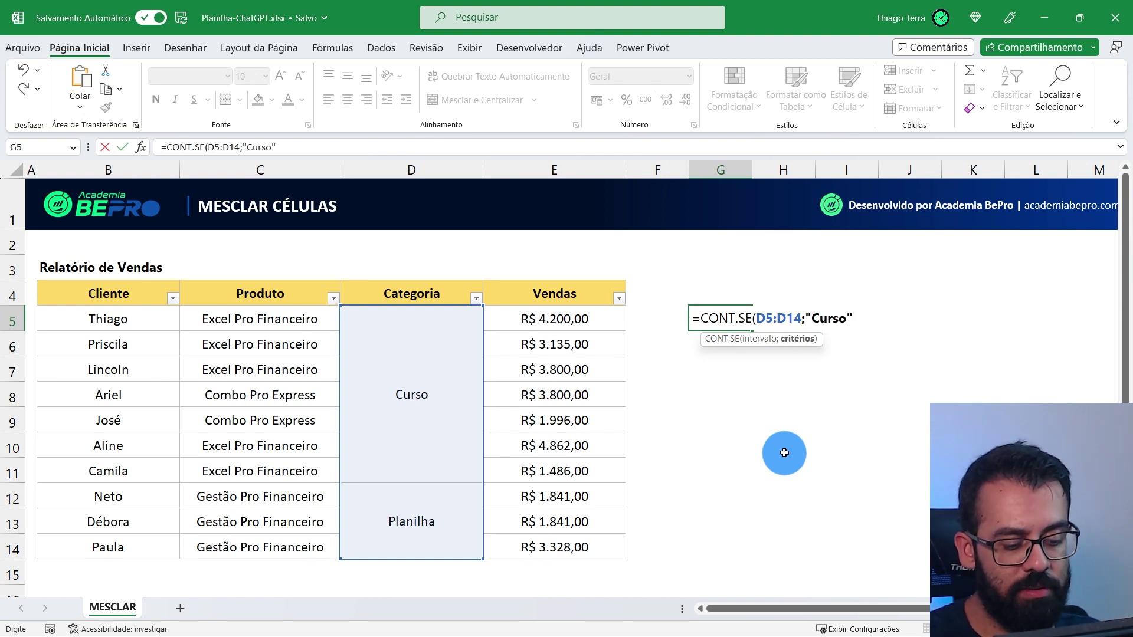
text())
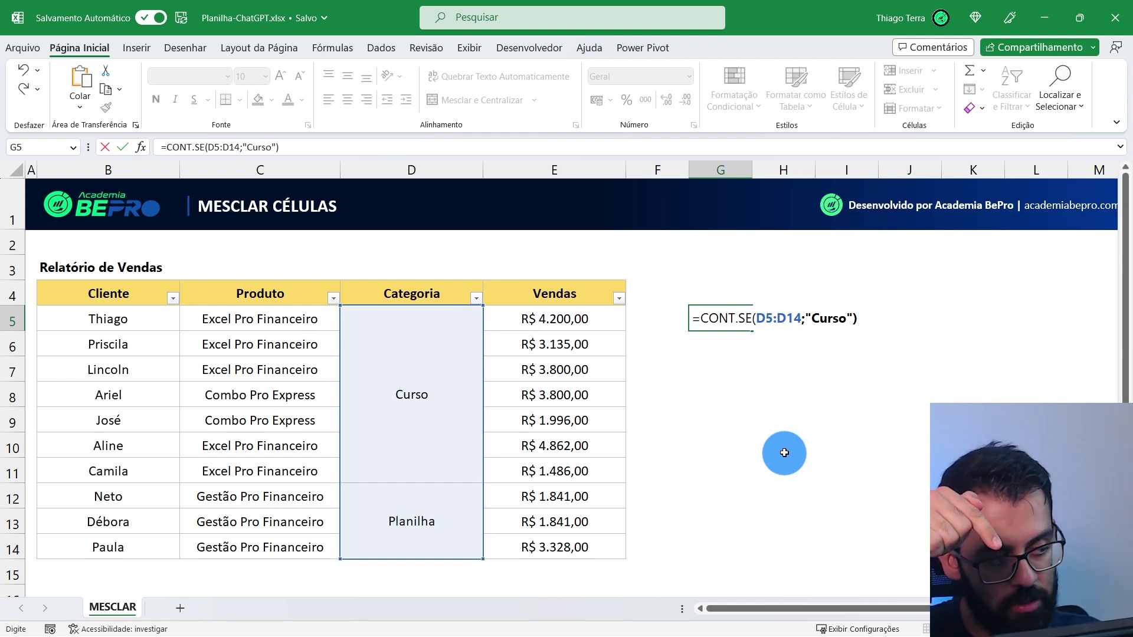
key(Return)
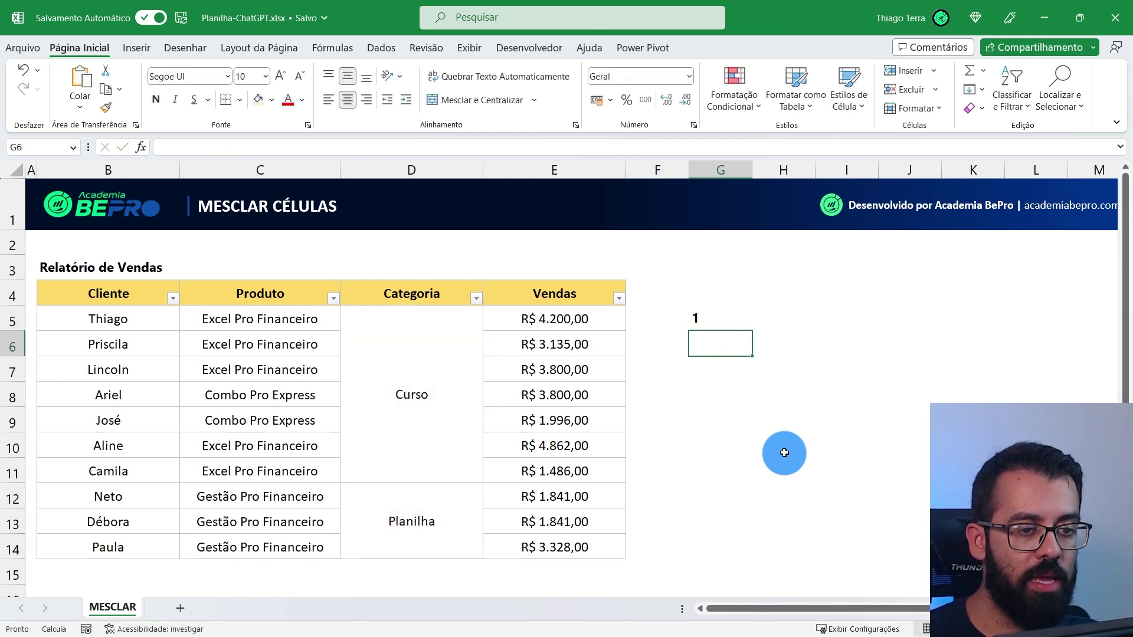
click(746, 322)
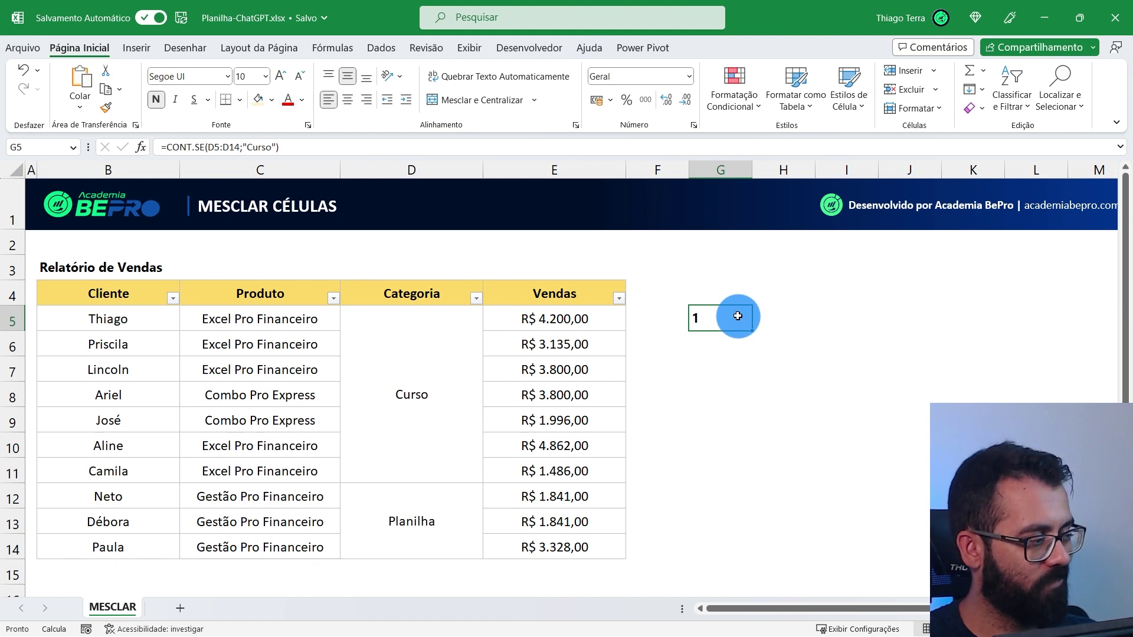
- Unmerge the Curso cells and fill Curso down D5:D11, then check G5's count range
click(397, 337)
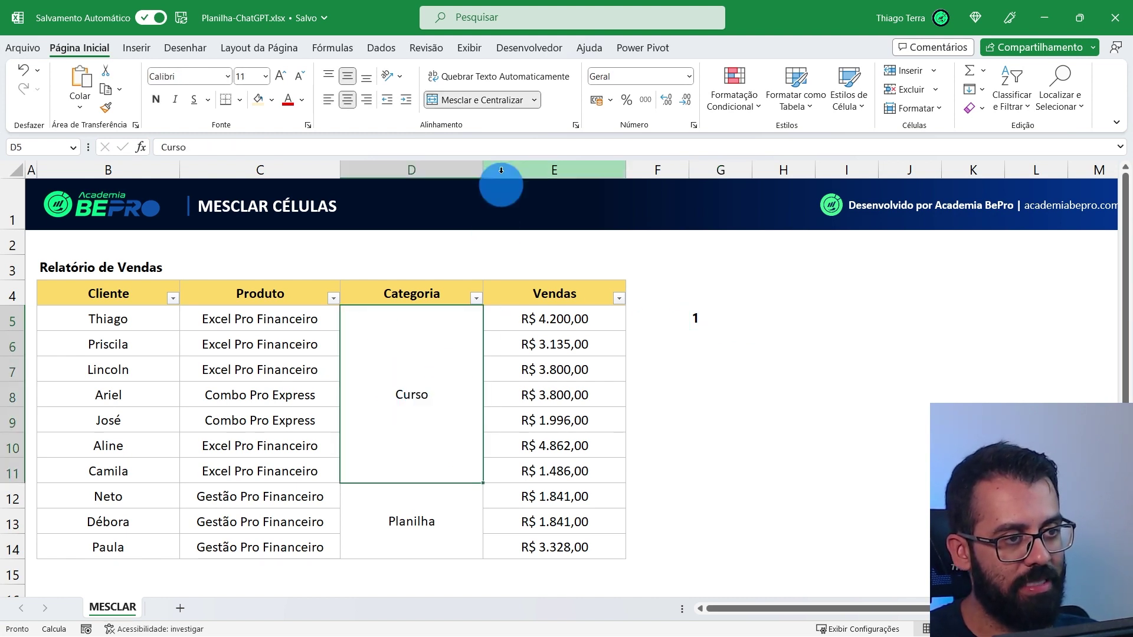
click(534, 100)
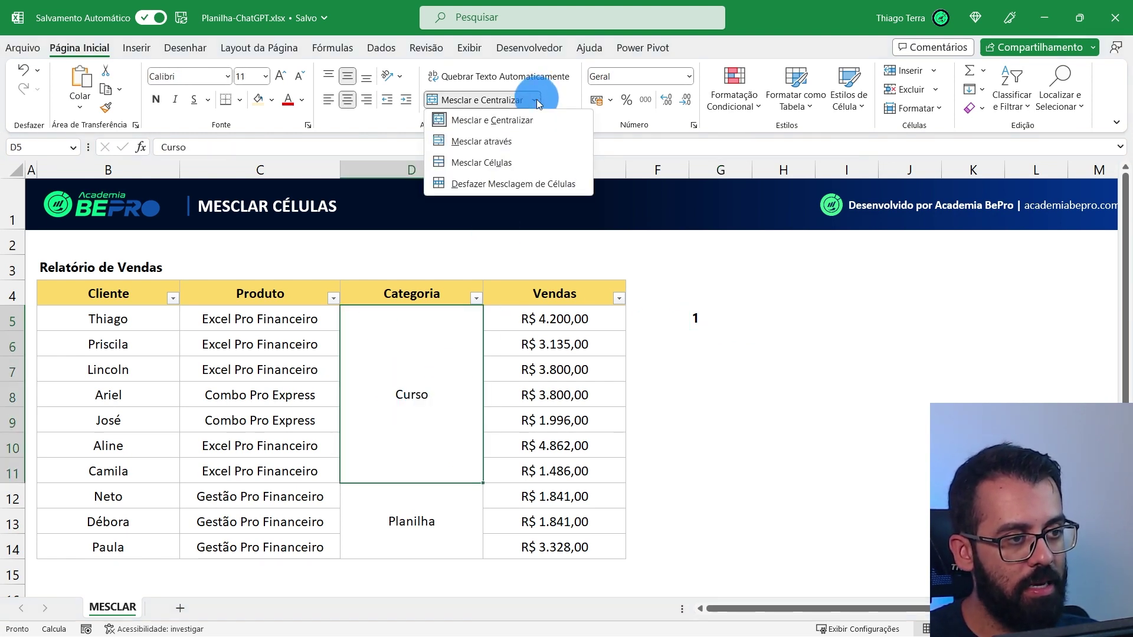
click(512, 182)
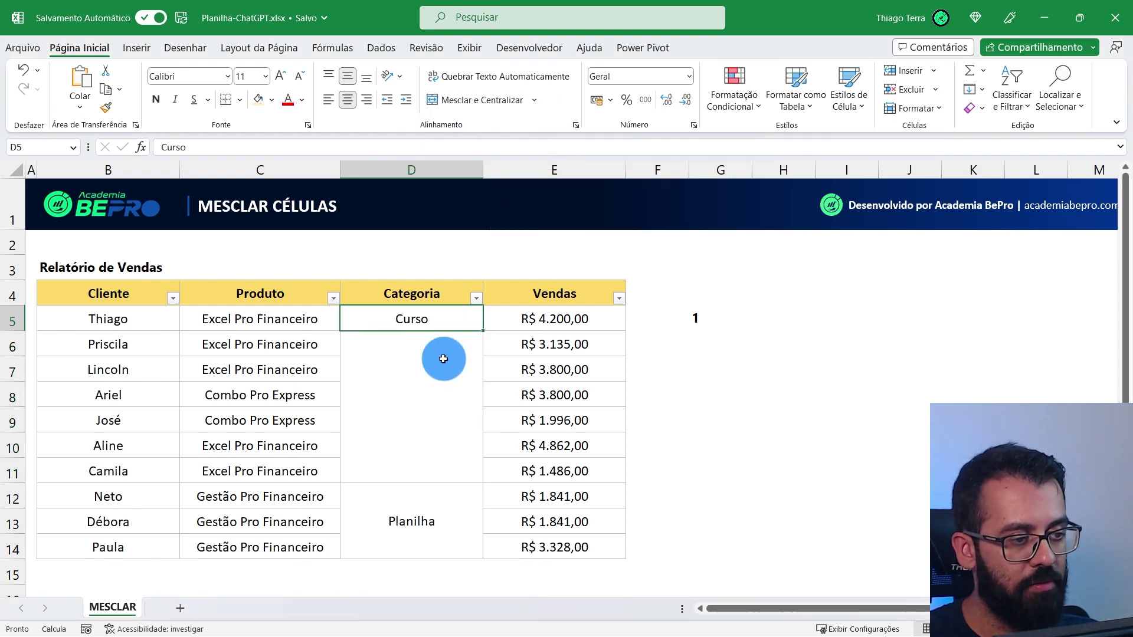
click(444, 366)
click(449, 348)
click(445, 372)
click(449, 395)
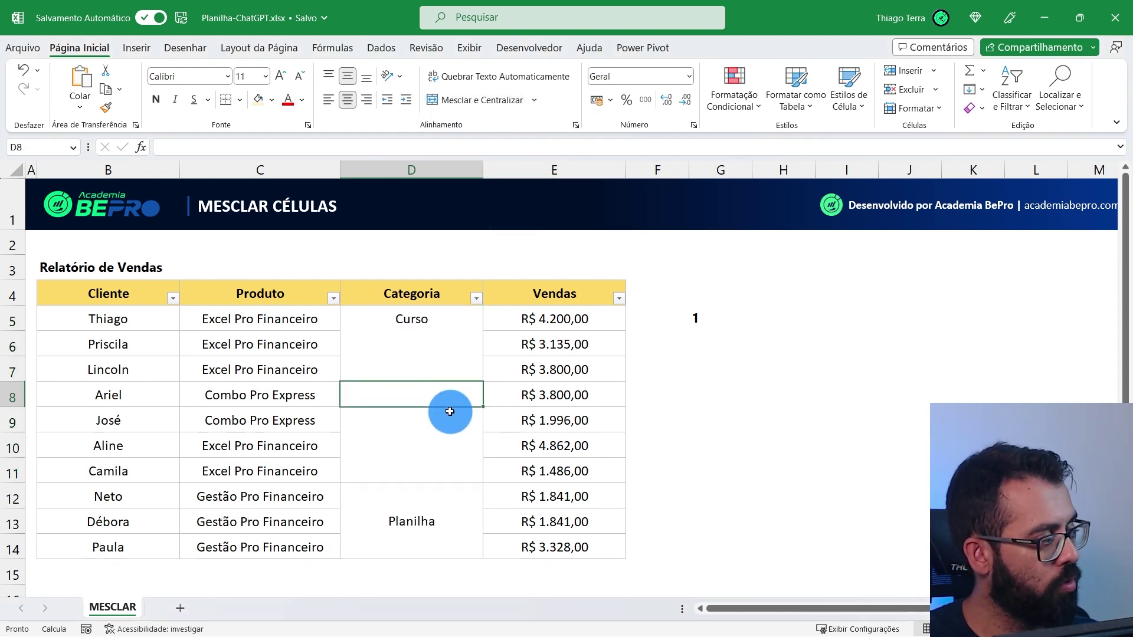
click(450, 445)
click(450, 469)
click(469, 326)
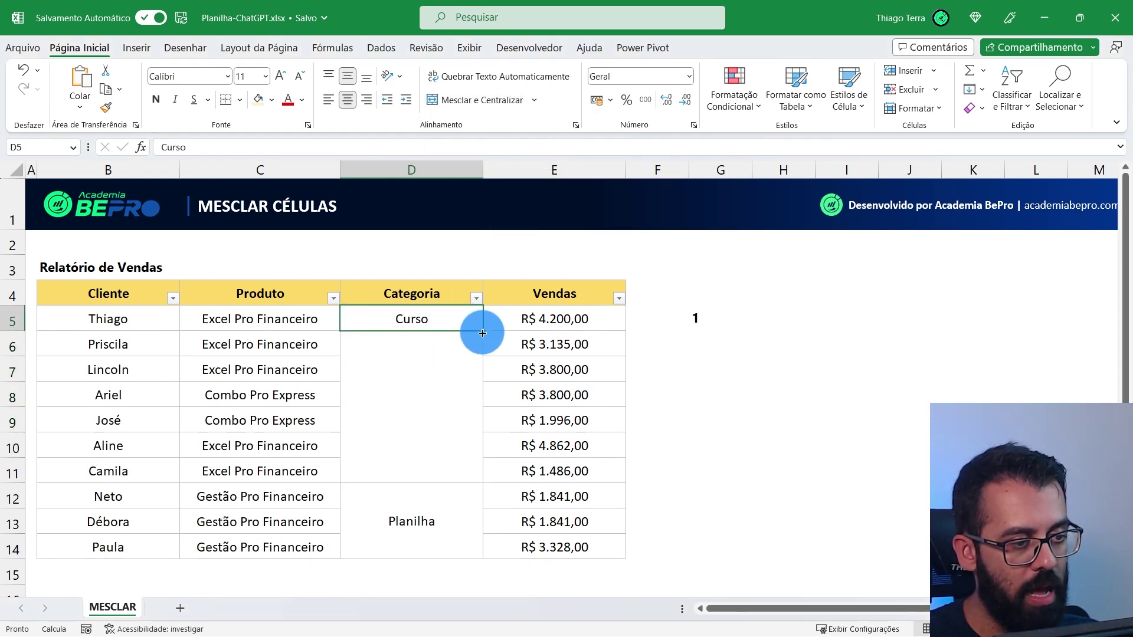
drag(483, 333, 471, 481)
click(714, 310)
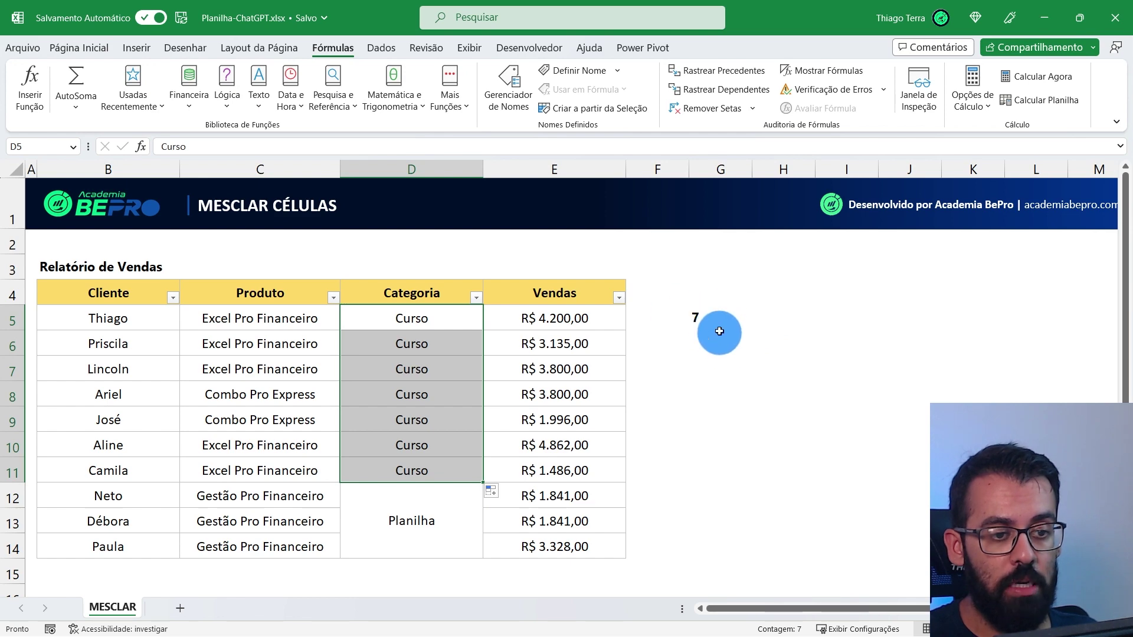
double_click(716, 315)
key(Escape)
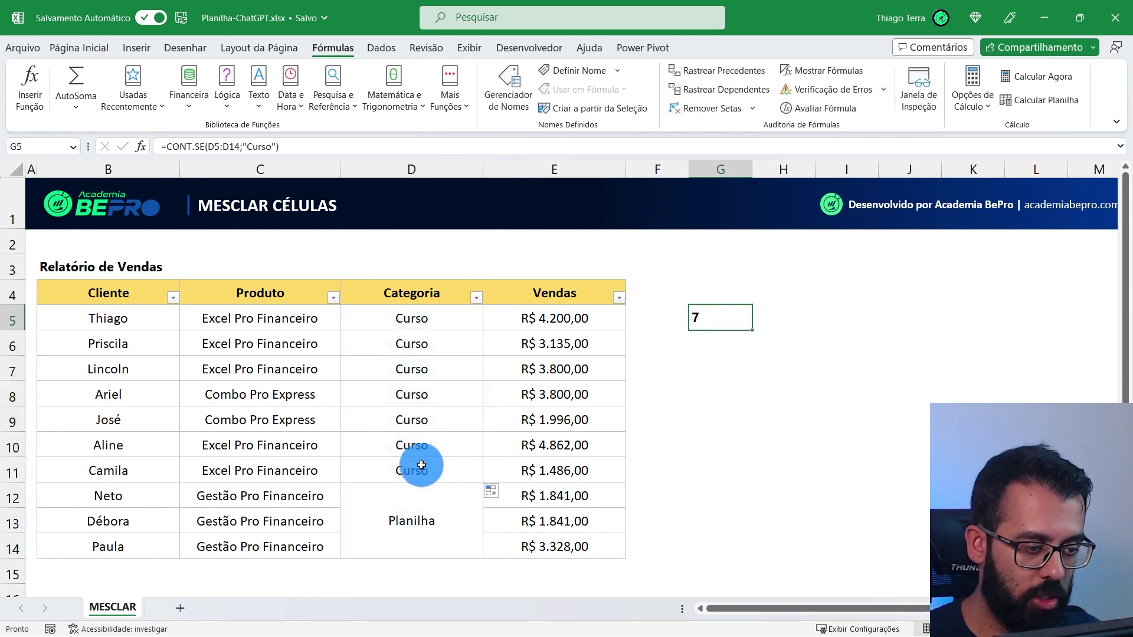
- Unmerge the Planilha cell D12 and fill Planilha down through D14
click(440, 511)
click(79, 48)
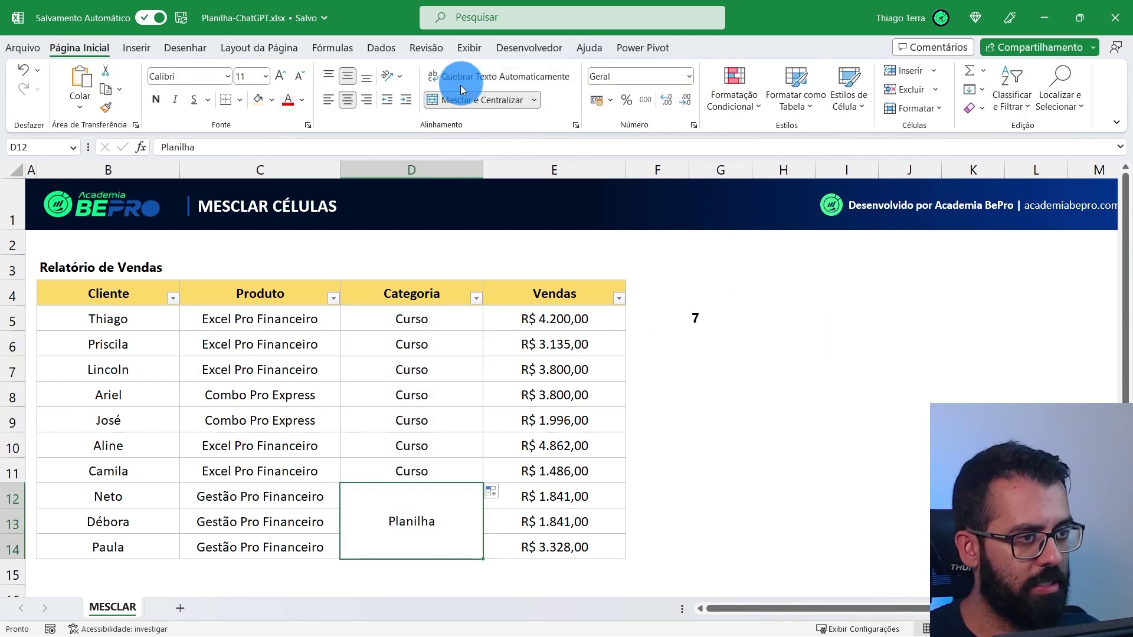
click(455, 100)
click(353, 101)
click(501, 506)
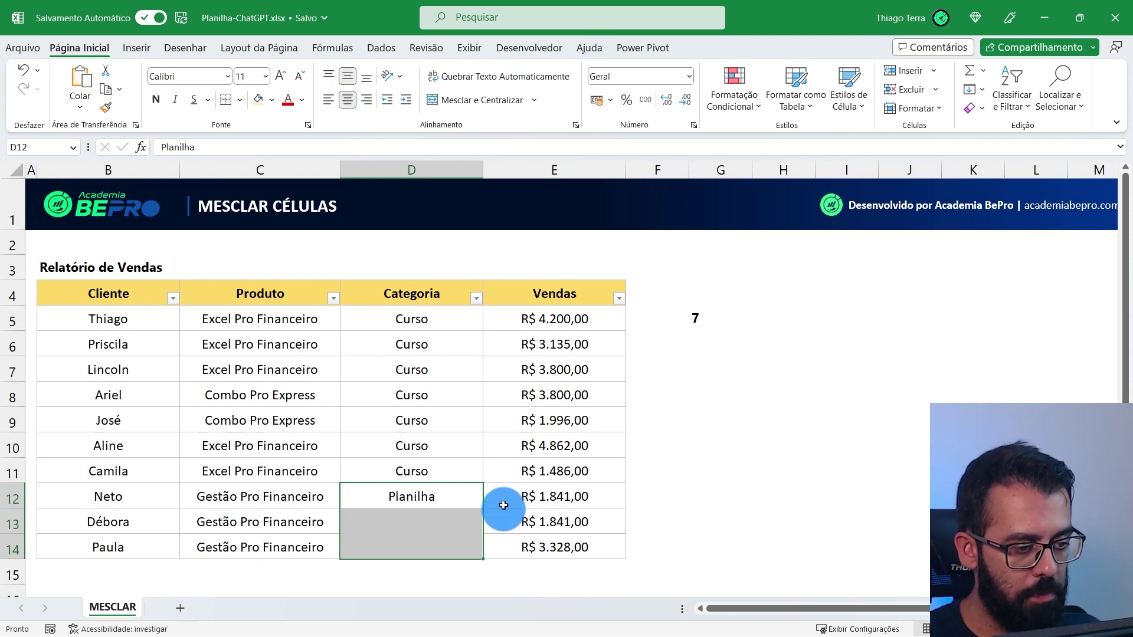
click(448, 493)
drag(483, 507, 479, 556)
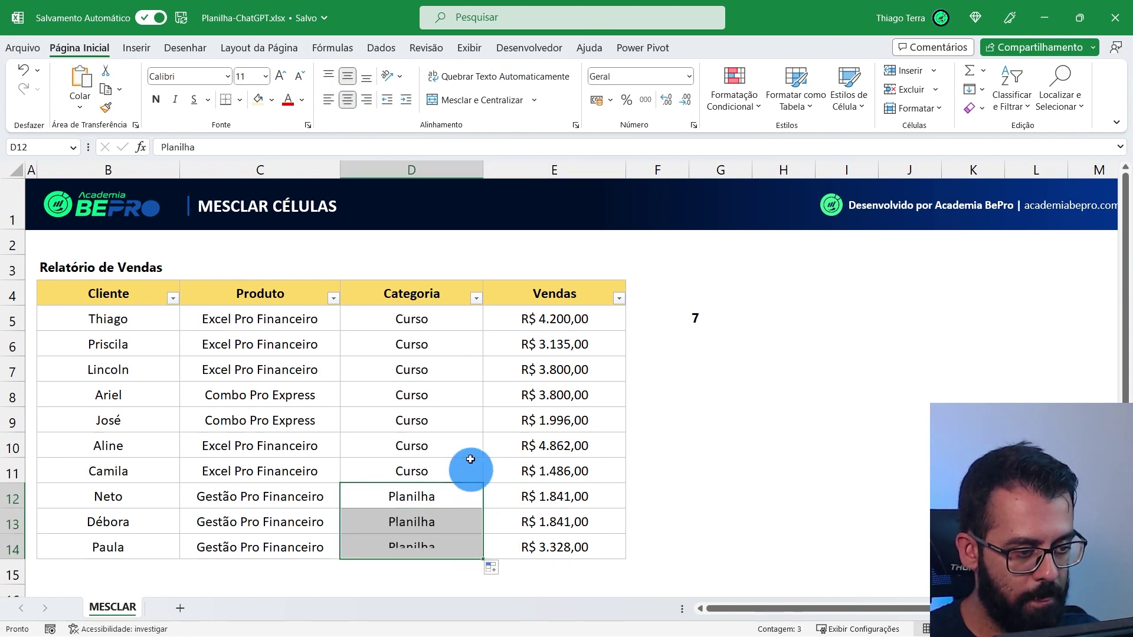
click(465, 445)
click(457, 367)
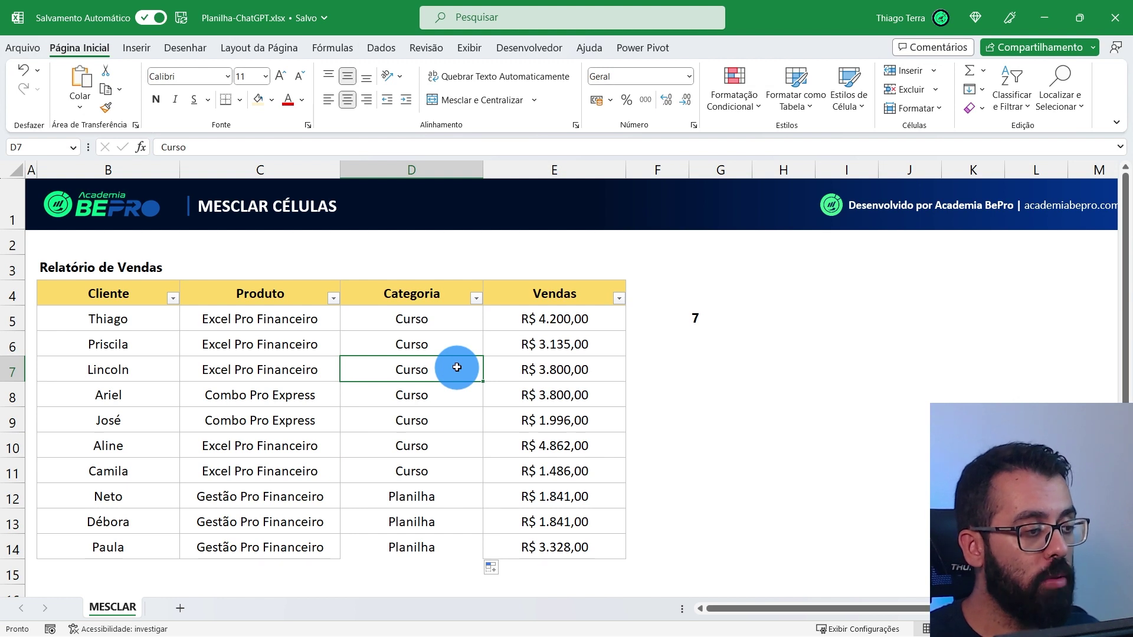
- Delete the count from G5 and merge-and-centre 'Relatório de Vendas' across B3:E3
click(725, 318)
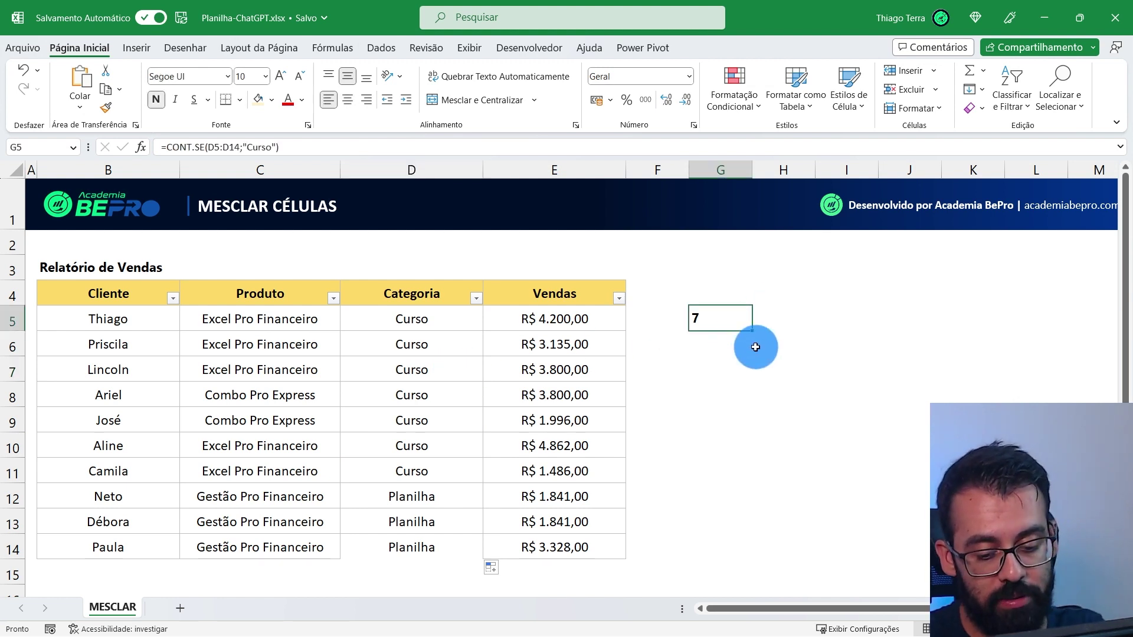
key(Delete)
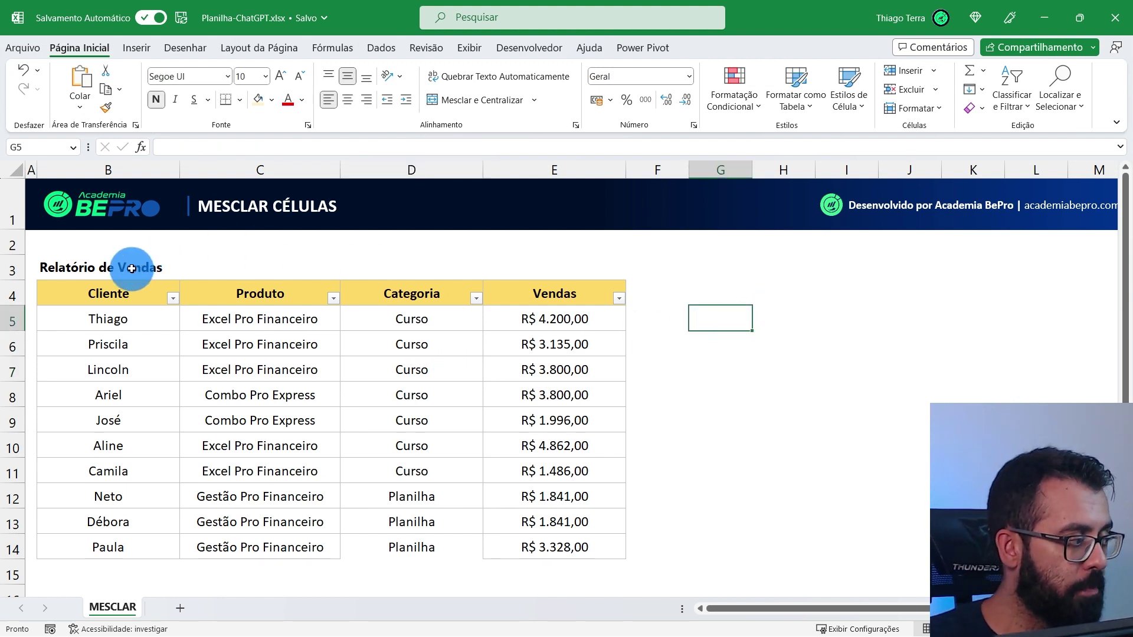
drag(131, 268, 539, 258)
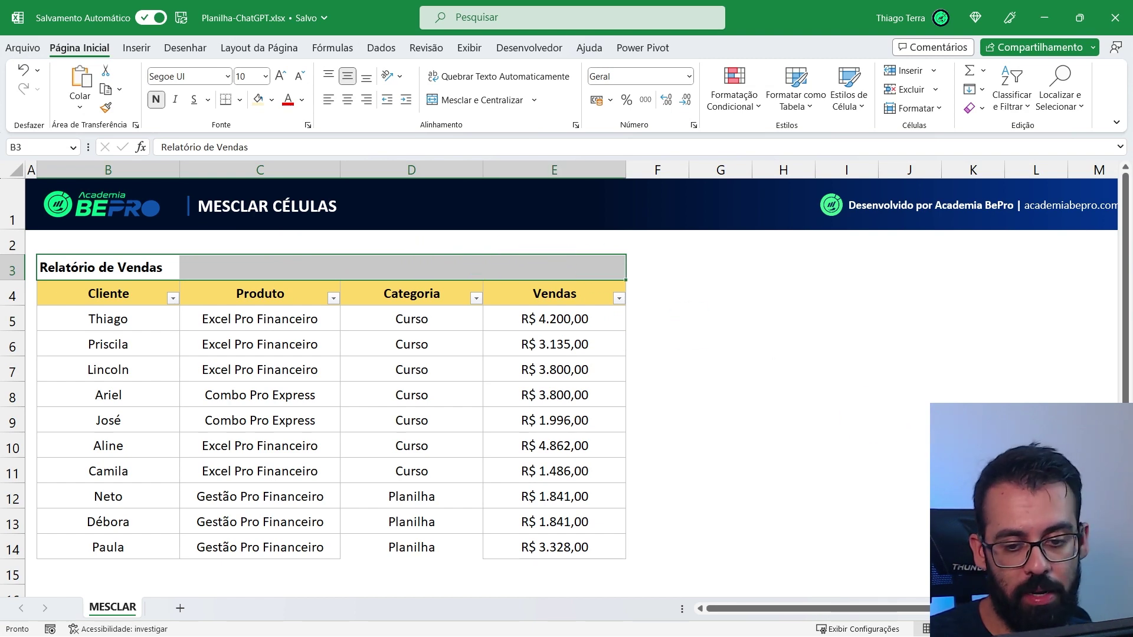
scroll(455, 445, up, 2)
click(455, 445)
drag(395, 290, 607, 296)
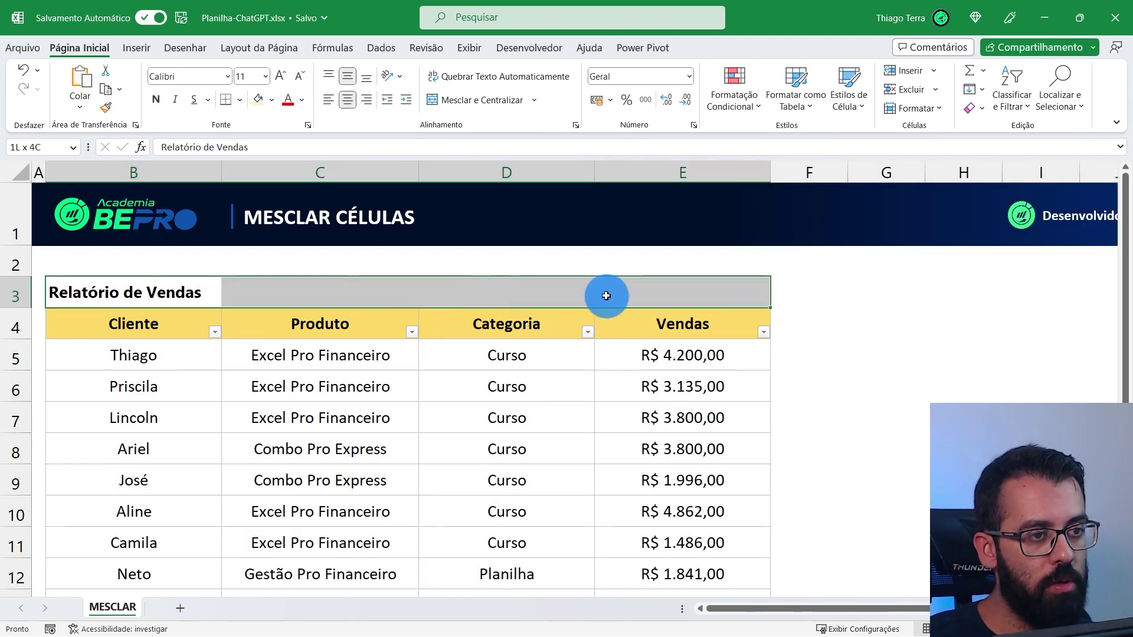
click(497, 100)
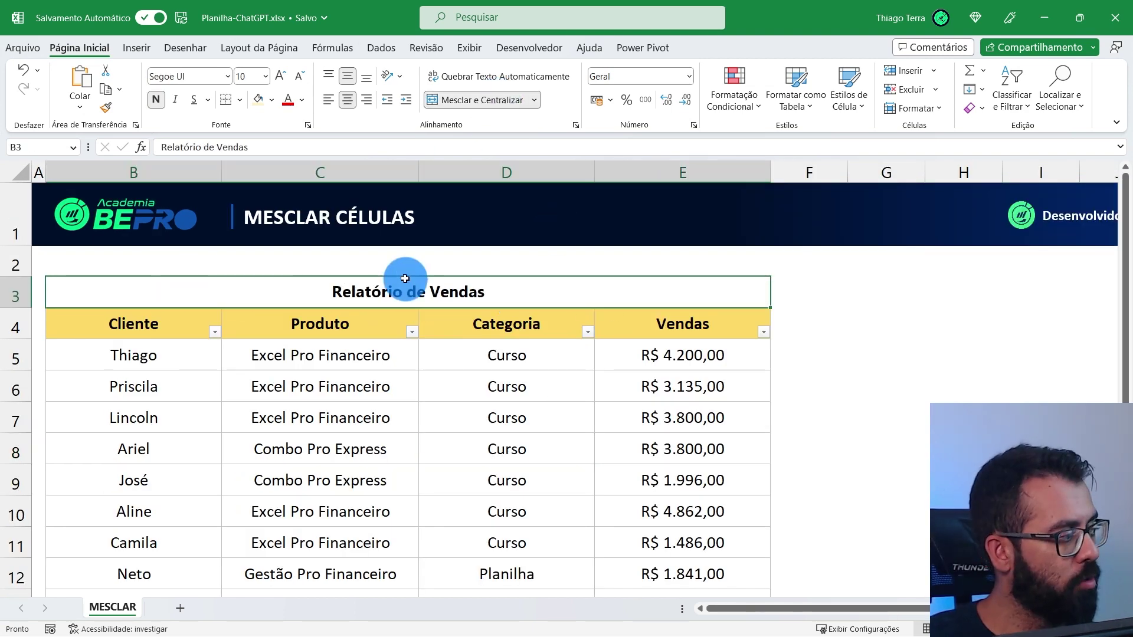
drag(404, 275, 413, 398)
click(916, 357)
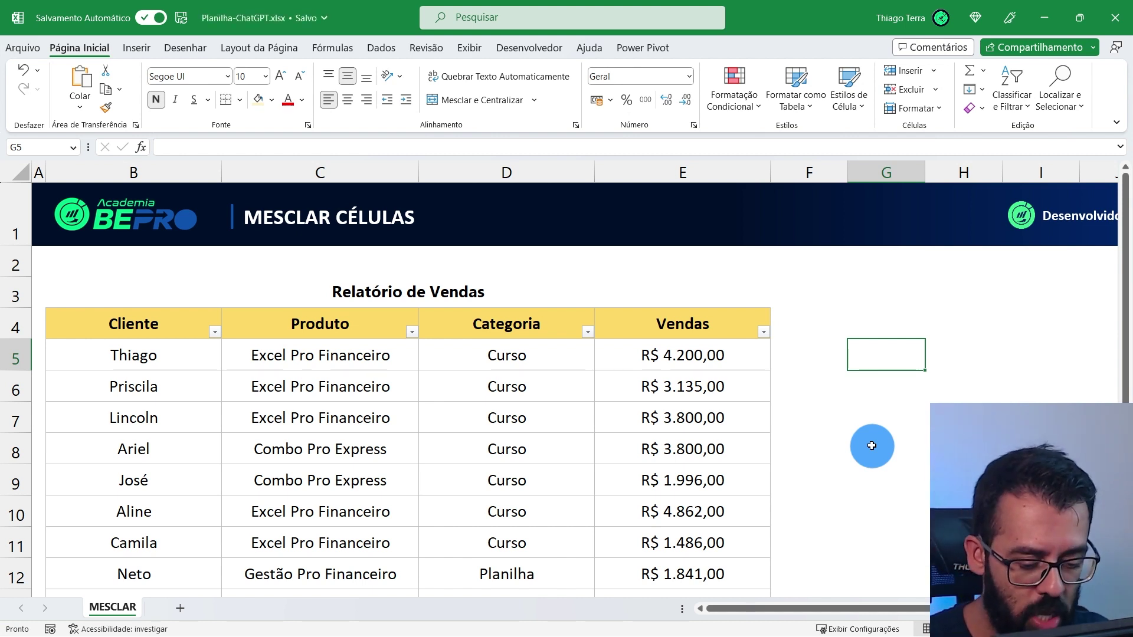
text(=)
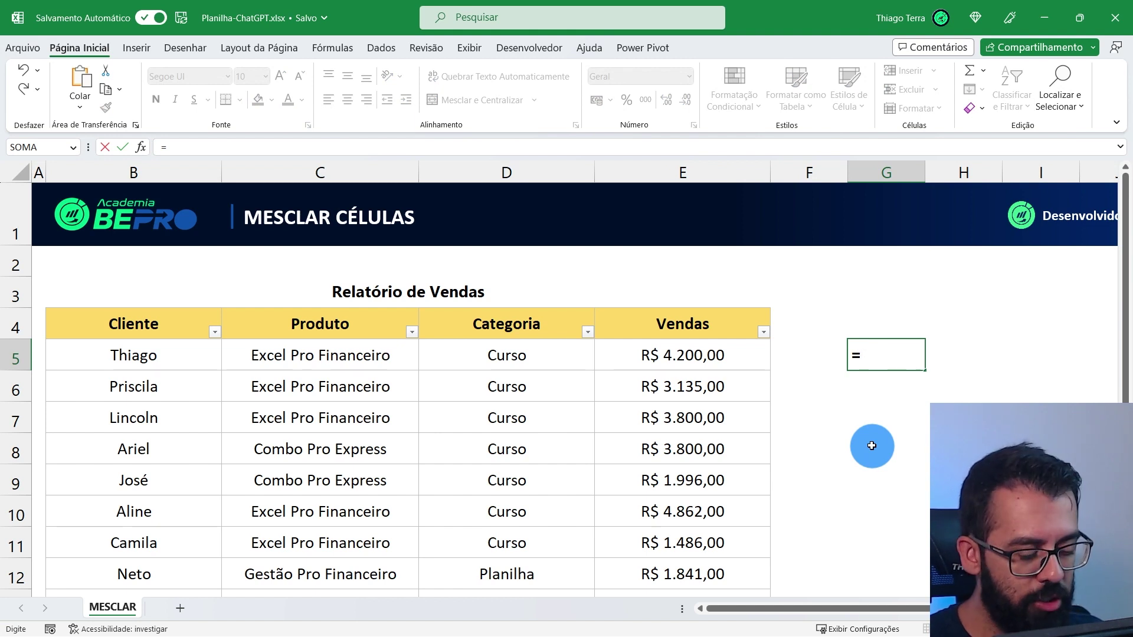
text(cont)
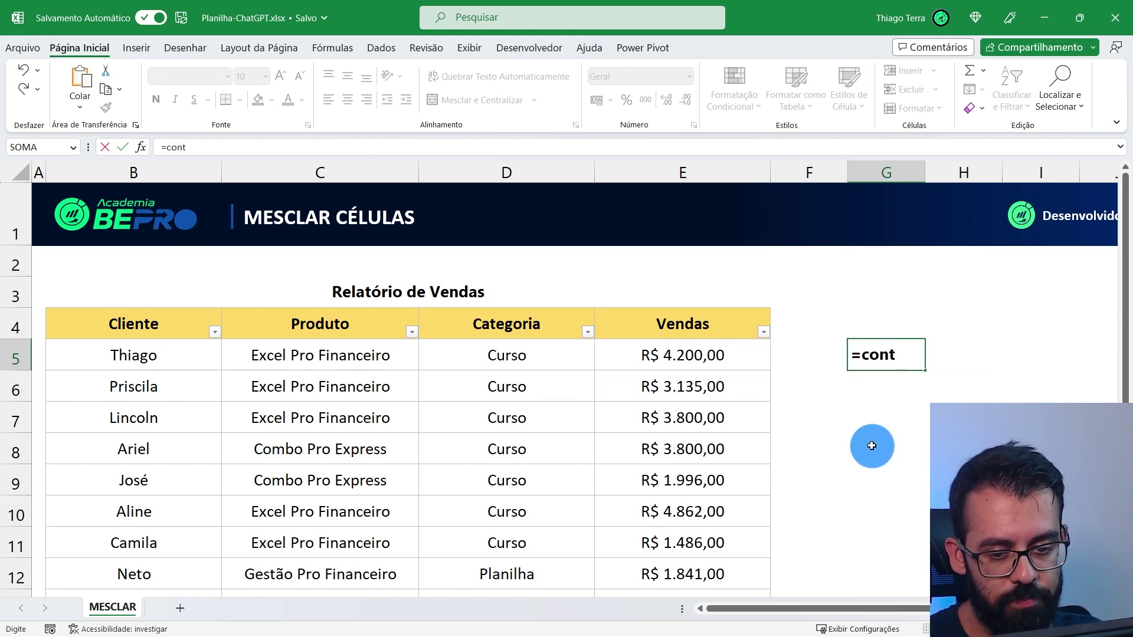
text(.se)
key(Tab)
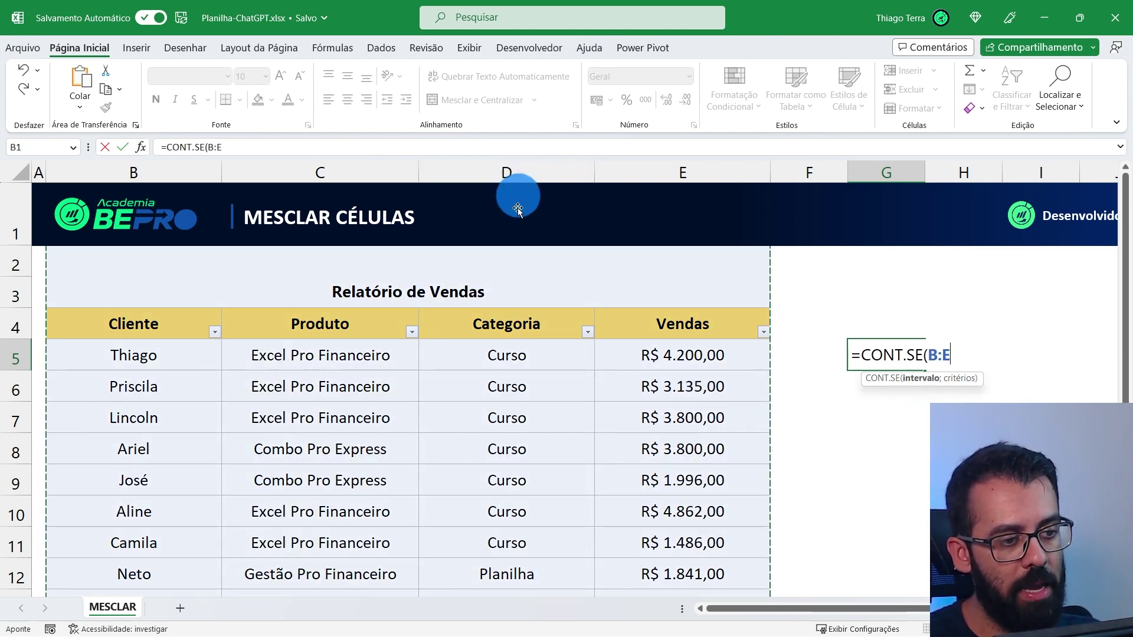
scroll(519, 242, down, 3)
scroll(524, 246, down, 1)
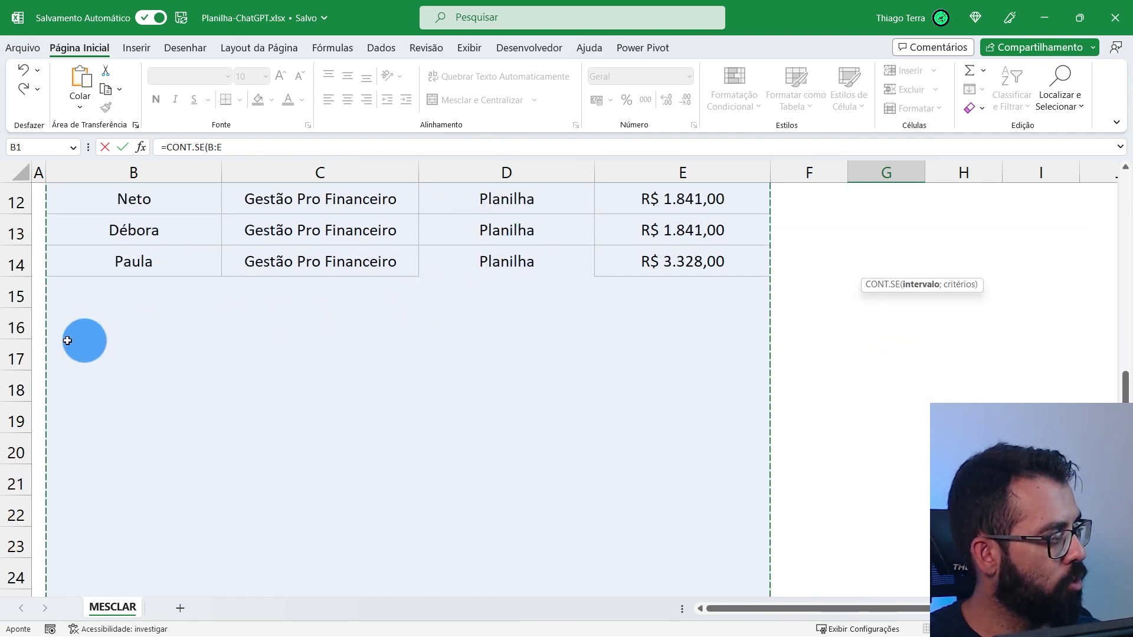
scroll(541, 365, up, 4)
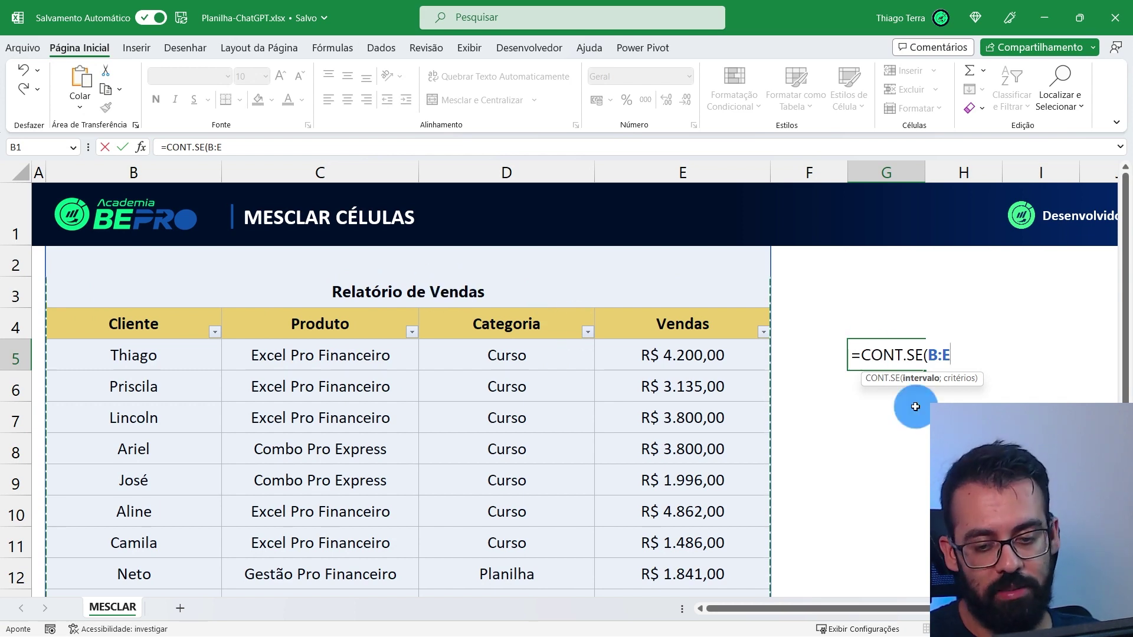
scroll(576, 377, right, 5)
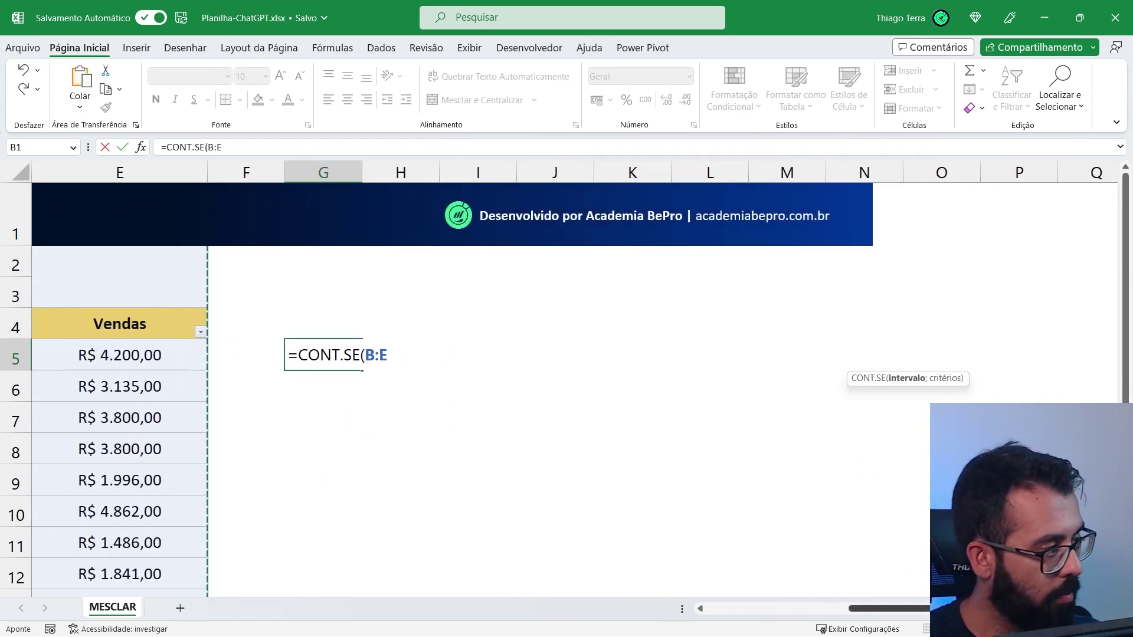
click(303, 354)
drag(363, 356, 397, 352)
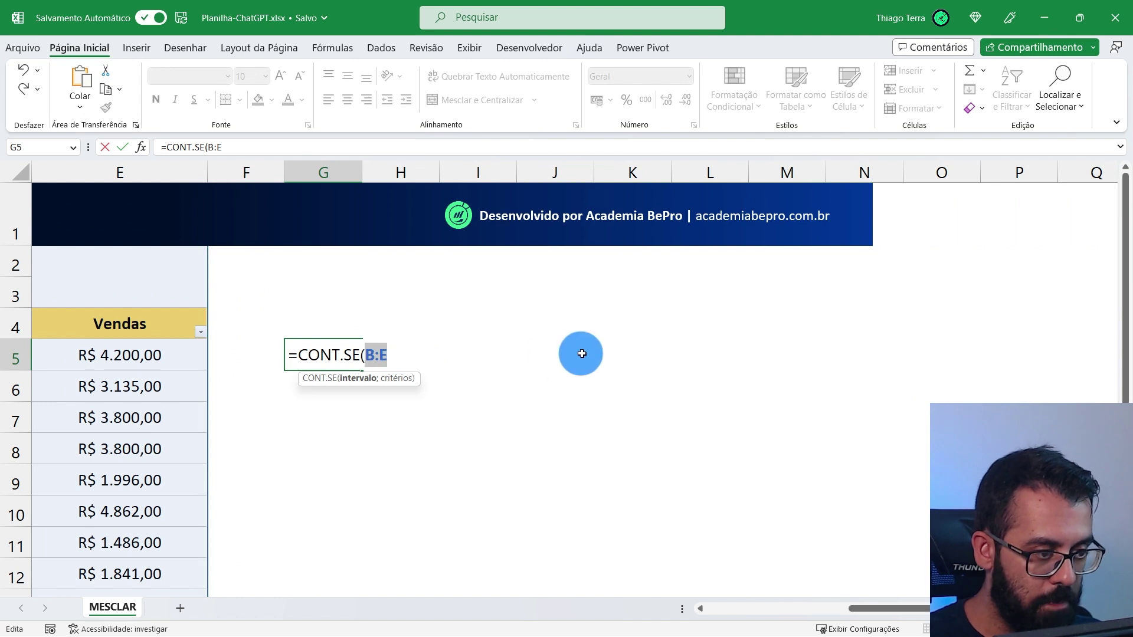
text(D:D)
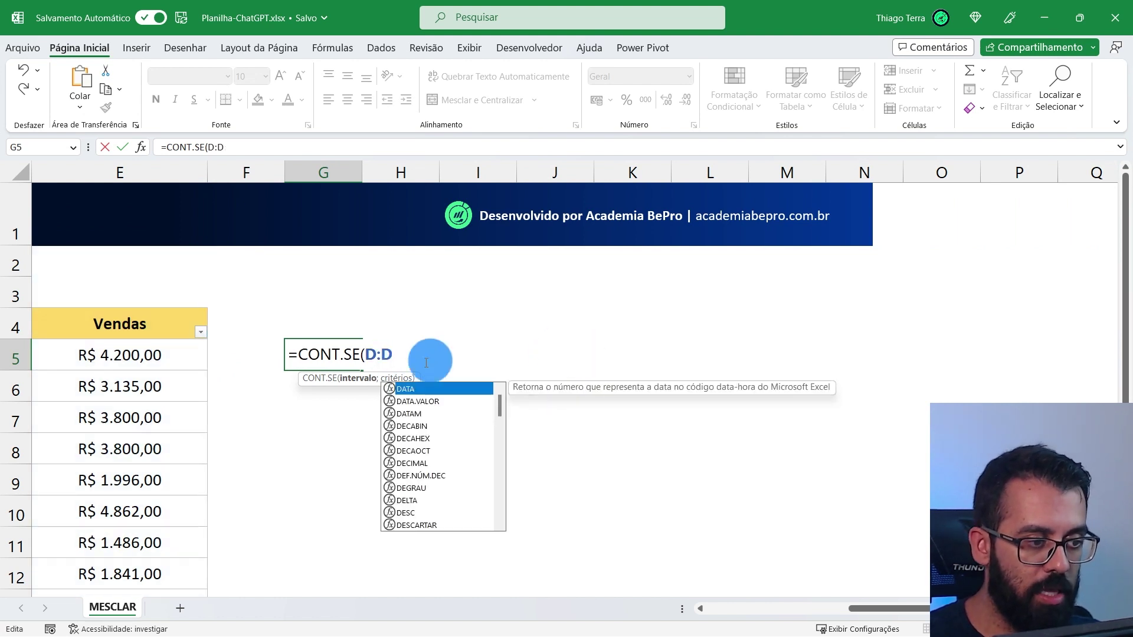
drag(856, 614, 742, 611)
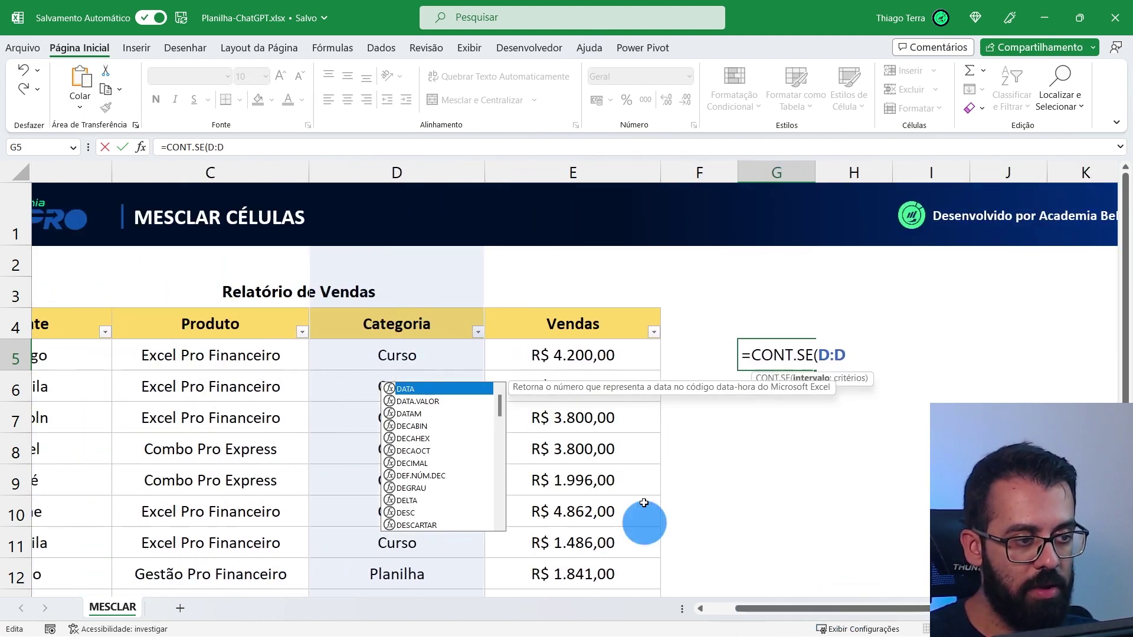
scroll(470, 263, down, 1)
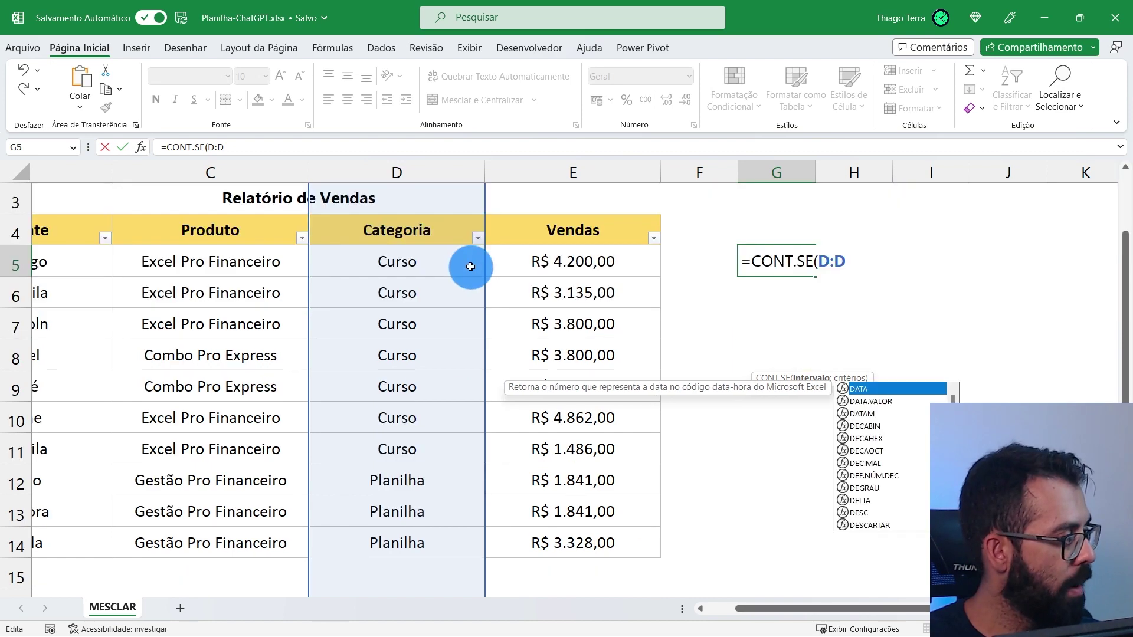
scroll(470, 263, down, 1)
scroll(477, 276, up, 2)
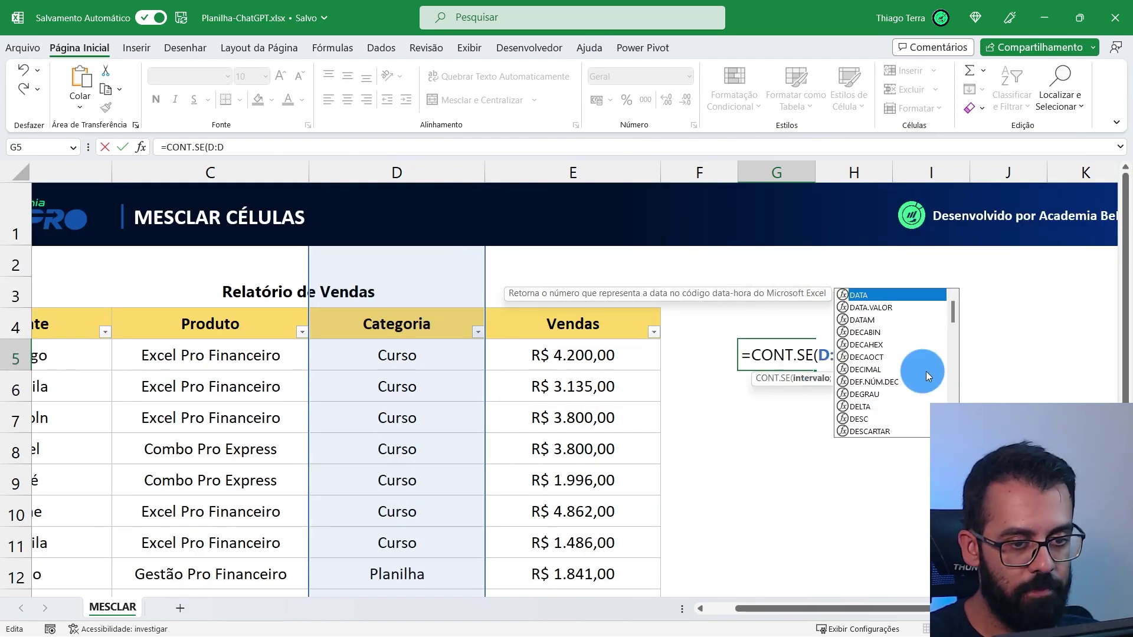
click(828, 357)
key(Escape)
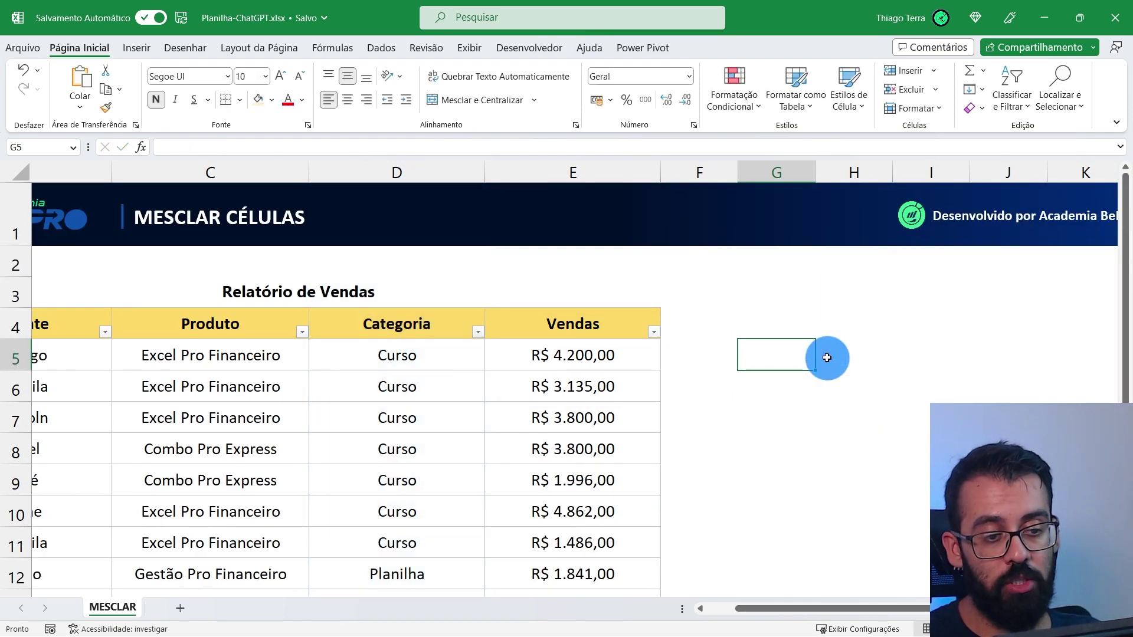
- Unmerge the title cells B3:E3 so 'Relatório de Vendas' sits left-aligned in B3
click(432, 286)
drag(724, 613, 711, 613)
click(436, 99)
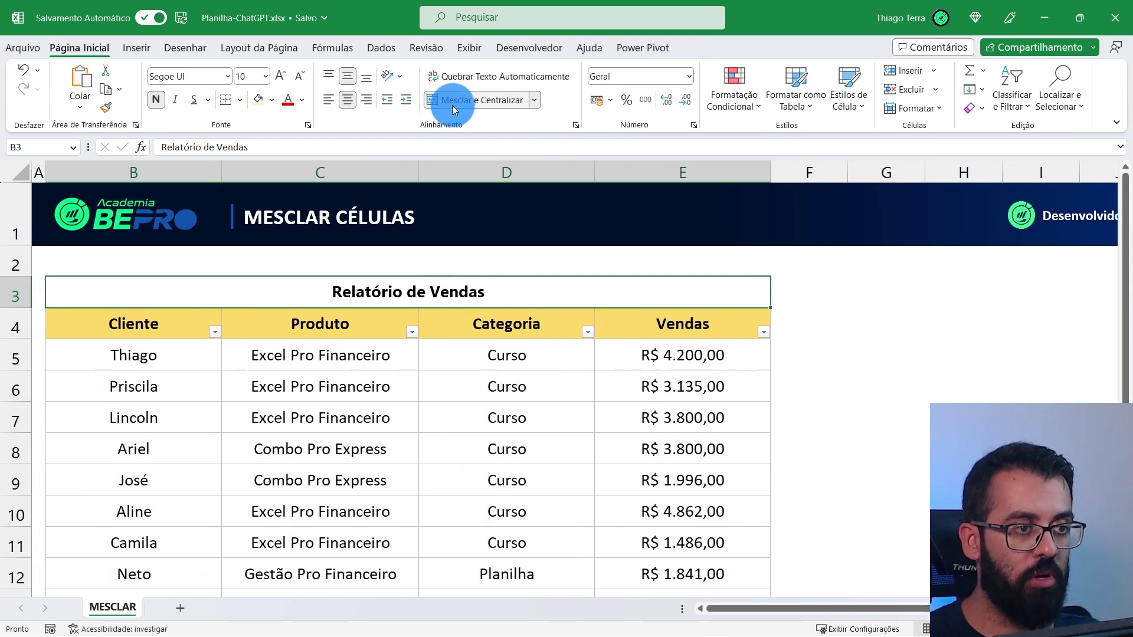
click(386, 418)
drag(177, 291, 657, 281)
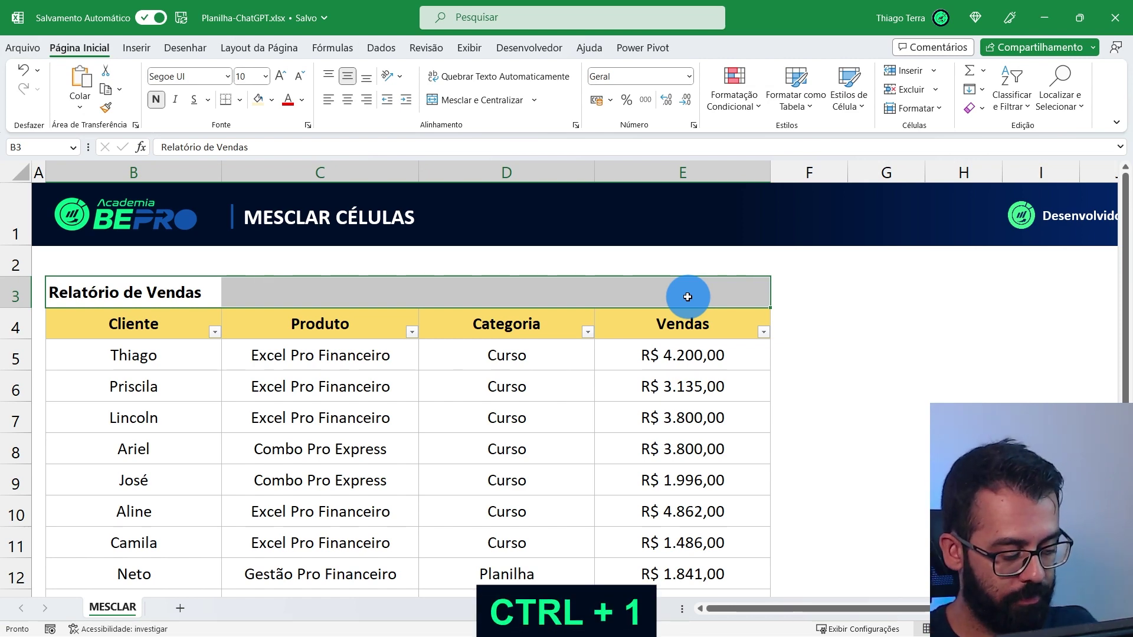
- Set the title's horizontal alignment to Centralizar seleção in Format Cells (Ctrl+1)
key(ctrl+1)
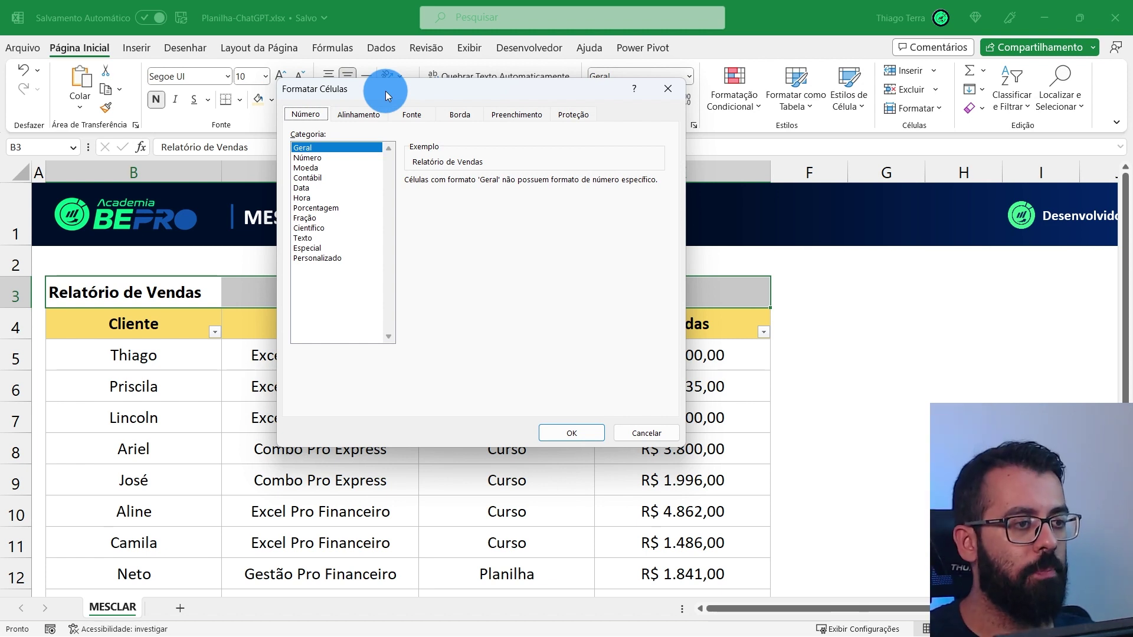
click(372, 114)
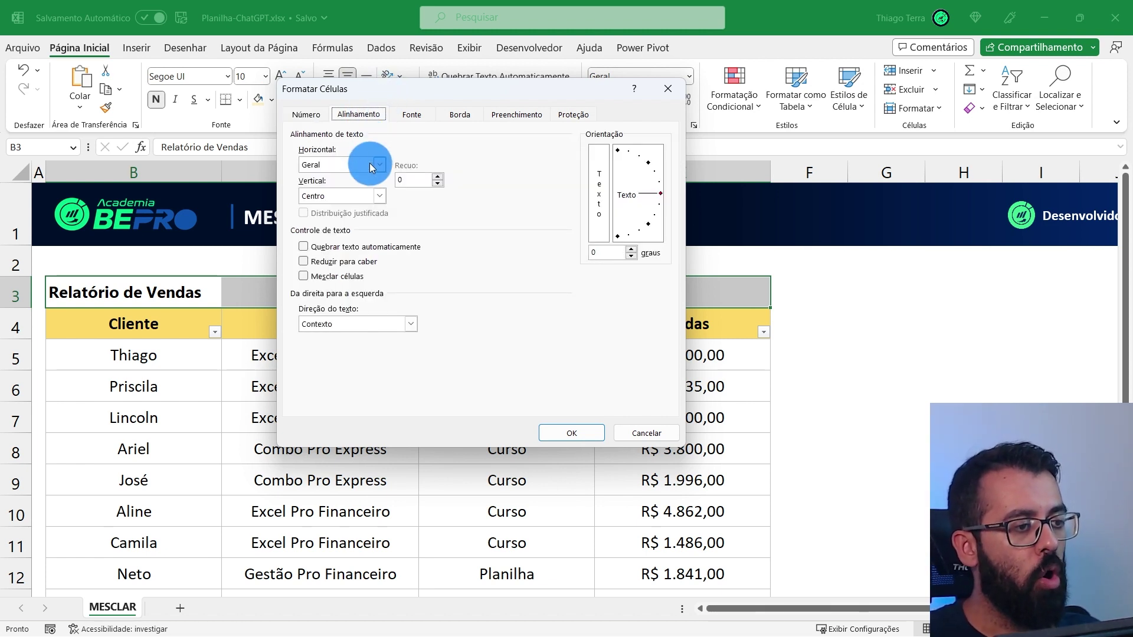
click(370, 166)
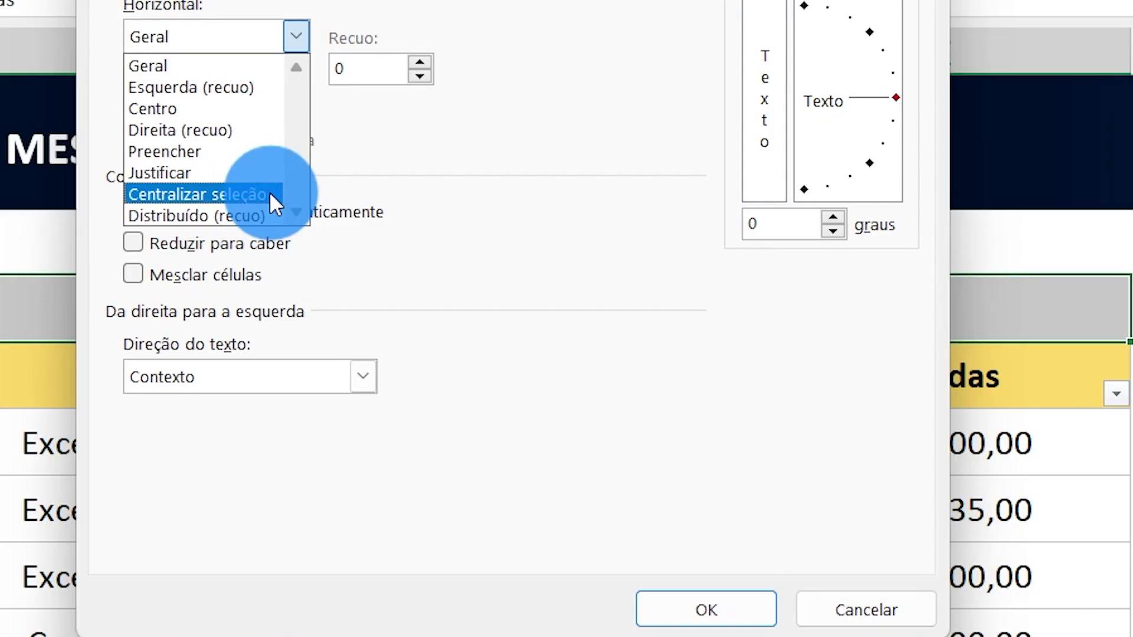
click(269, 194)
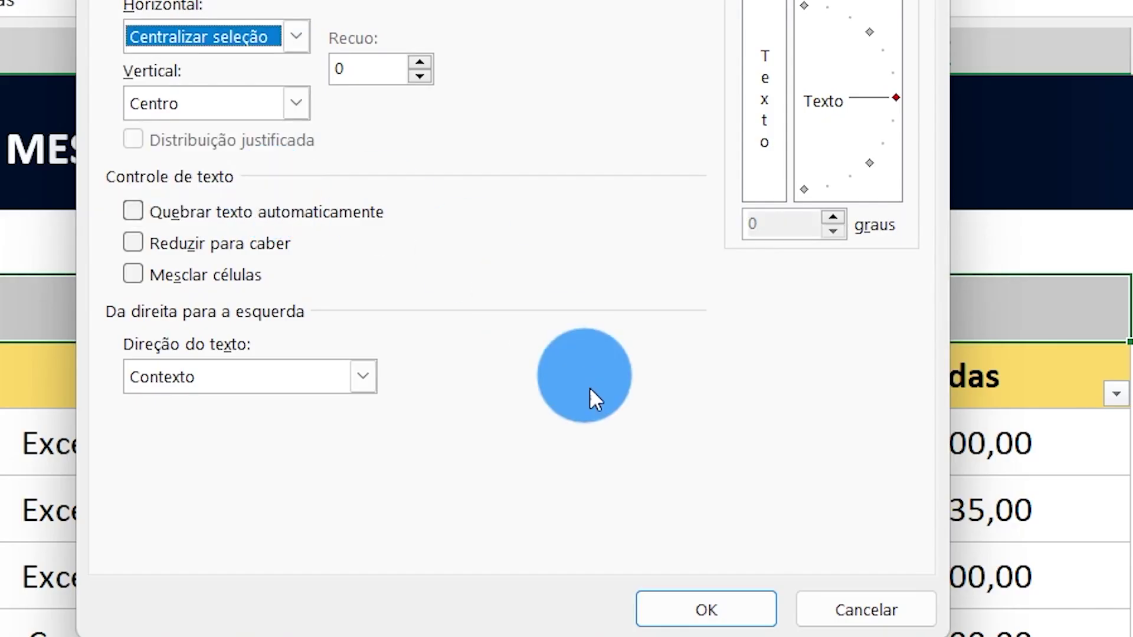
click(697, 619)
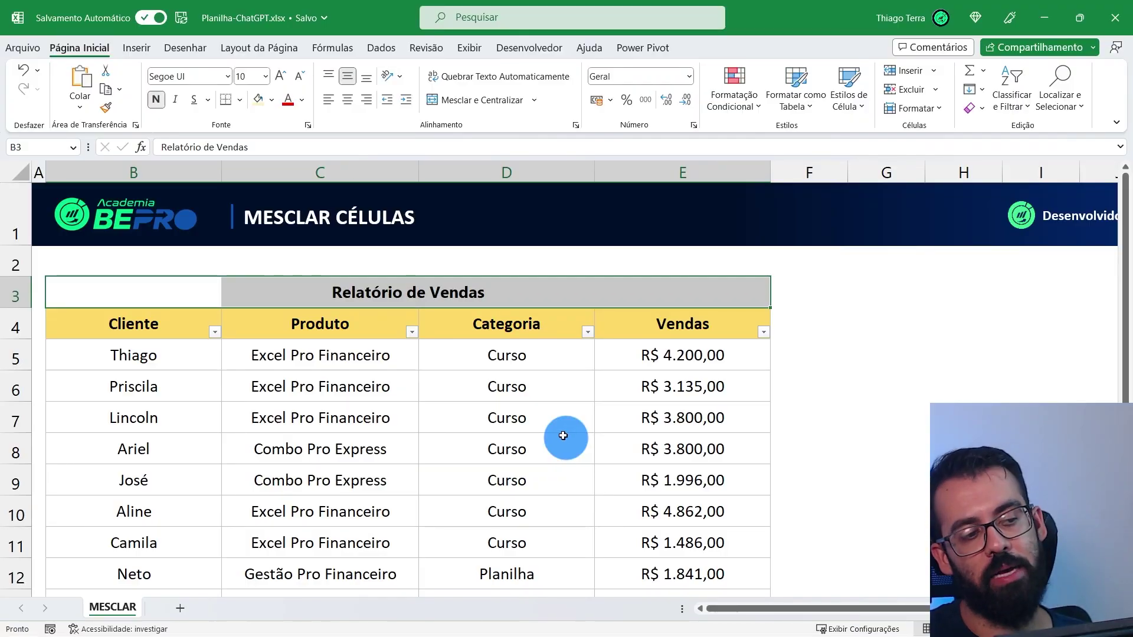
- Check each row-3 cell to confirm B3:E3 stay unmerged, then select G5
click(190, 291)
click(410, 289)
click(511, 287)
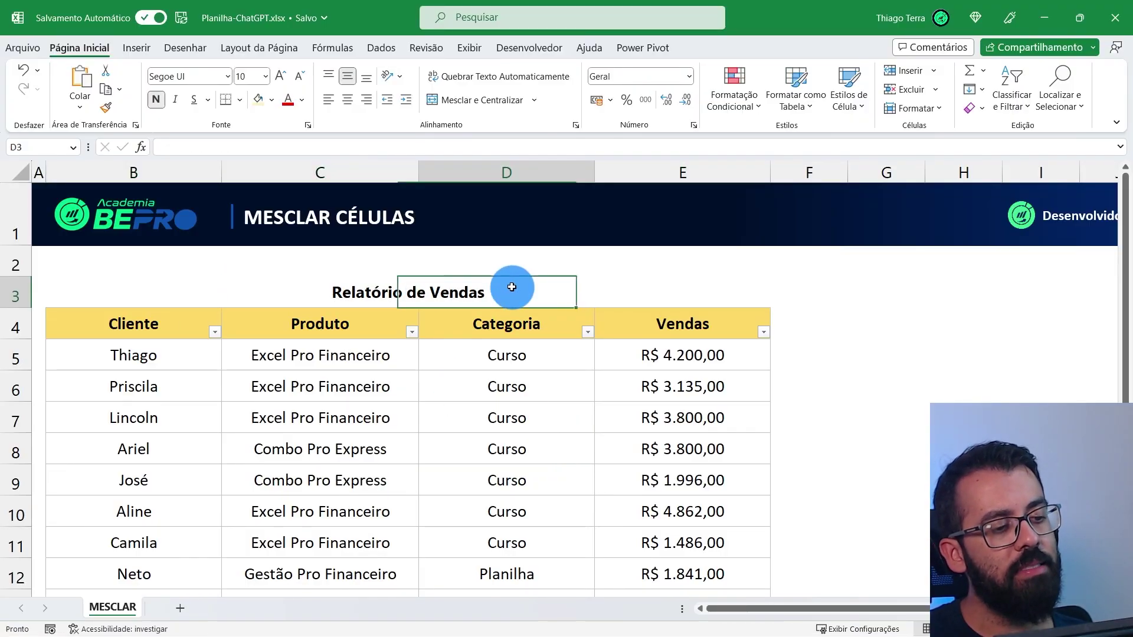
click(643, 287)
click(531, 289)
click(346, 289)
click(187, 289)
click(342, 293)
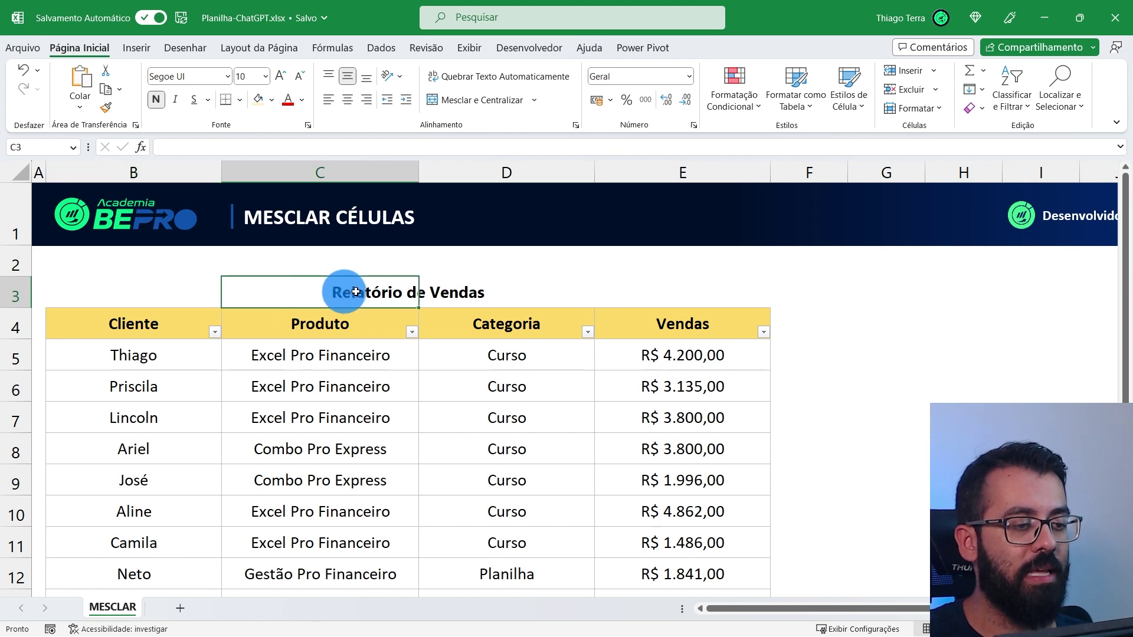
click(461, 293)
click(611, 296)
click(831, 354)
click(890, 360)
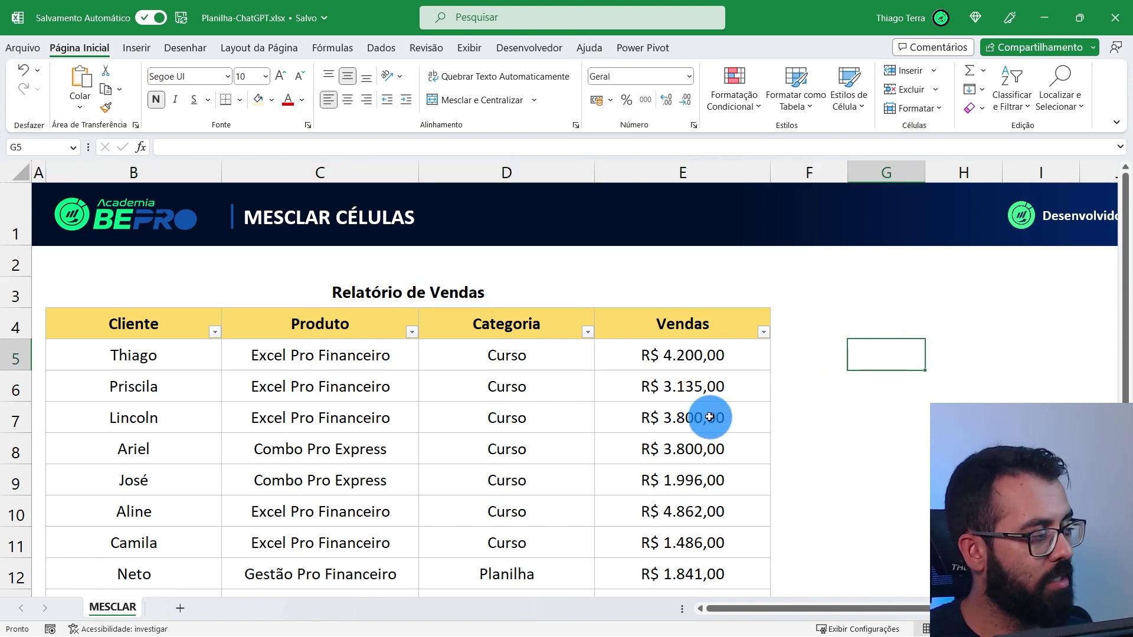
- Start =CONT.SE( in G5 and use the whole column D (D:D) as the range
text(=CONT)
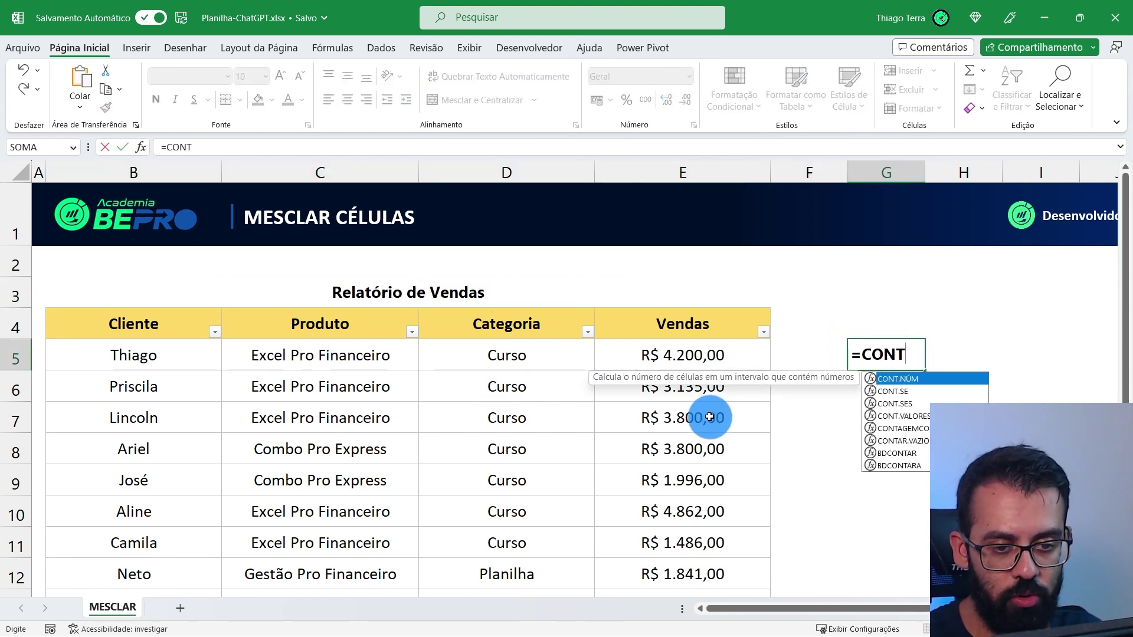
text(.SE()
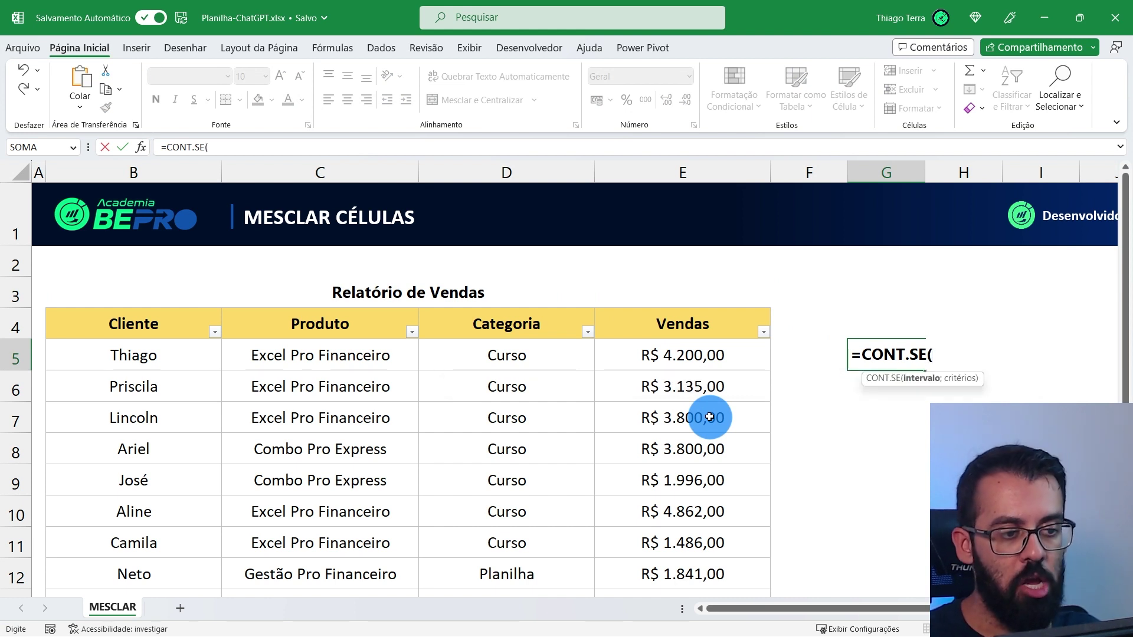
click(533, 171)
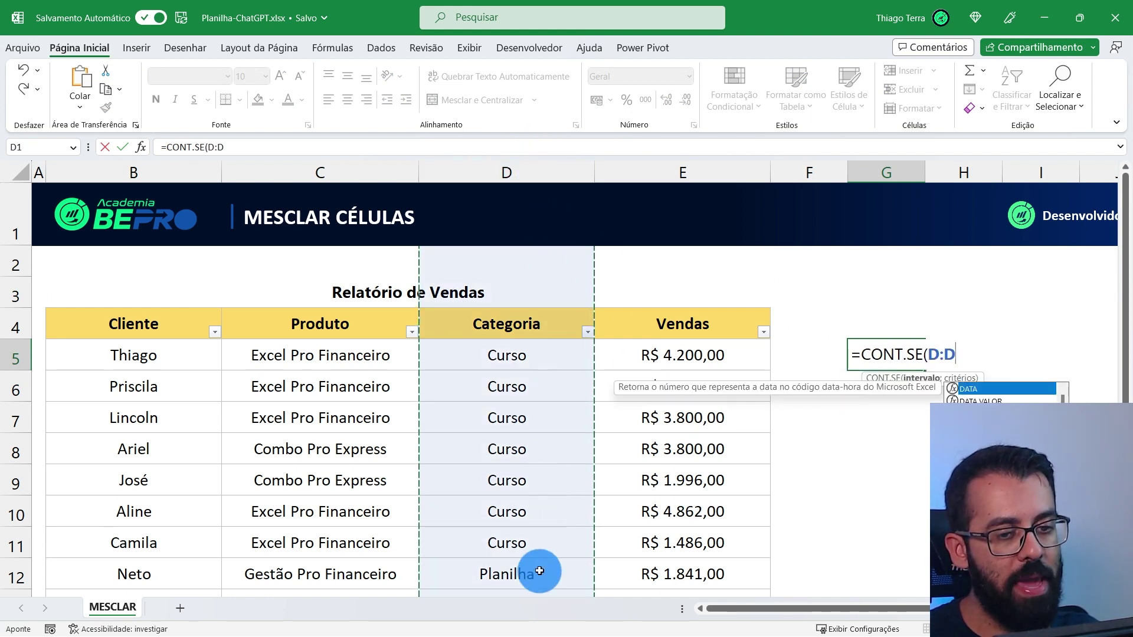